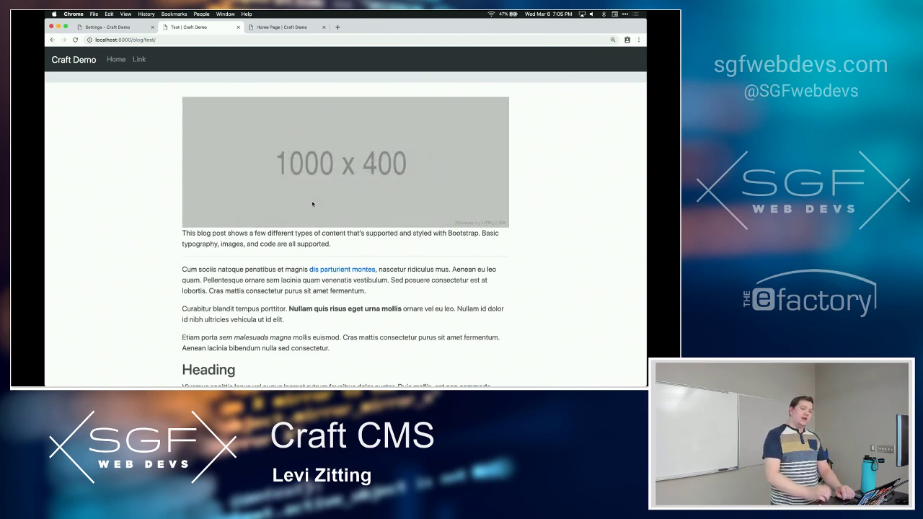
Look over the Test blog post's heading, lead image and body text
scroll(312, 204, down, 1)
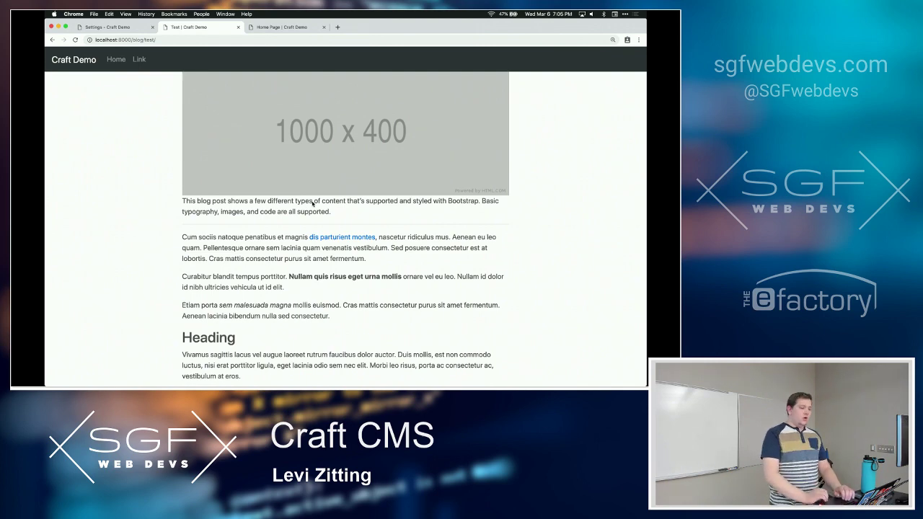
scroll(313, 204, up, 4)
scroll(315, 188, down, 3)
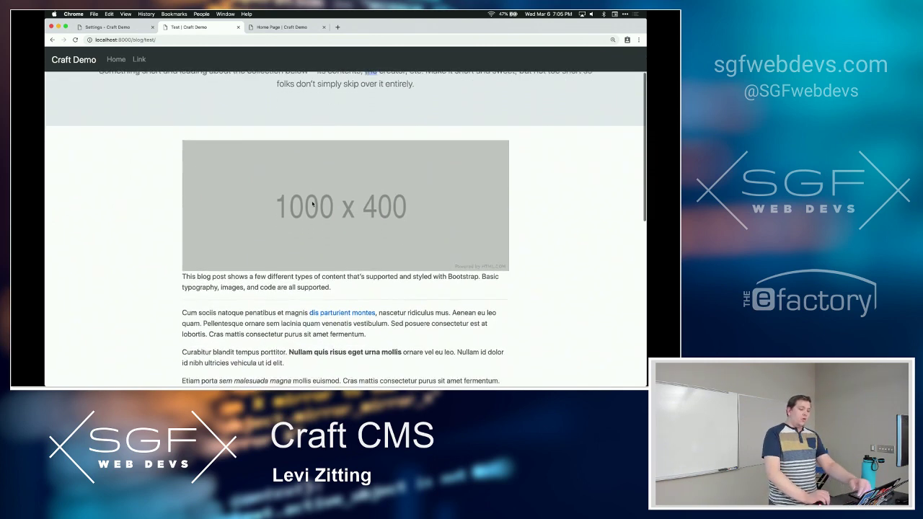
scroll(315, 188, down, 1)
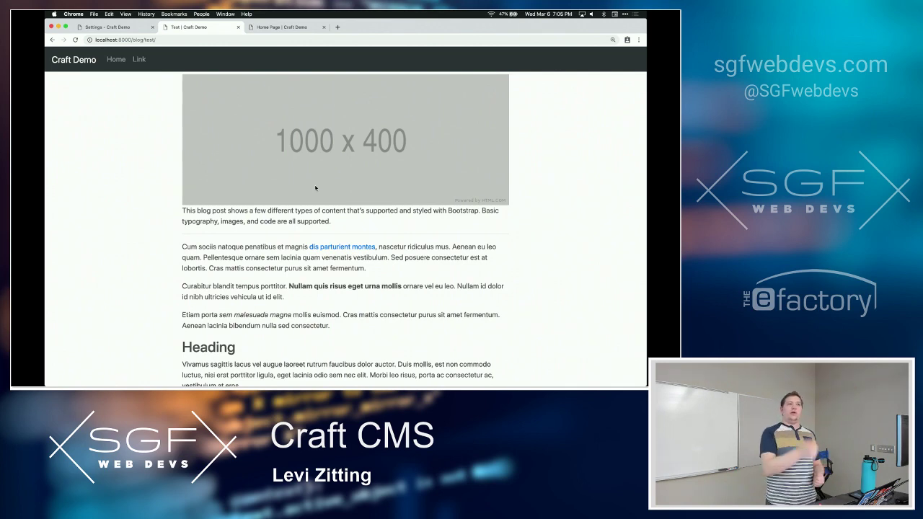
scroll(315, 188, up, 4)
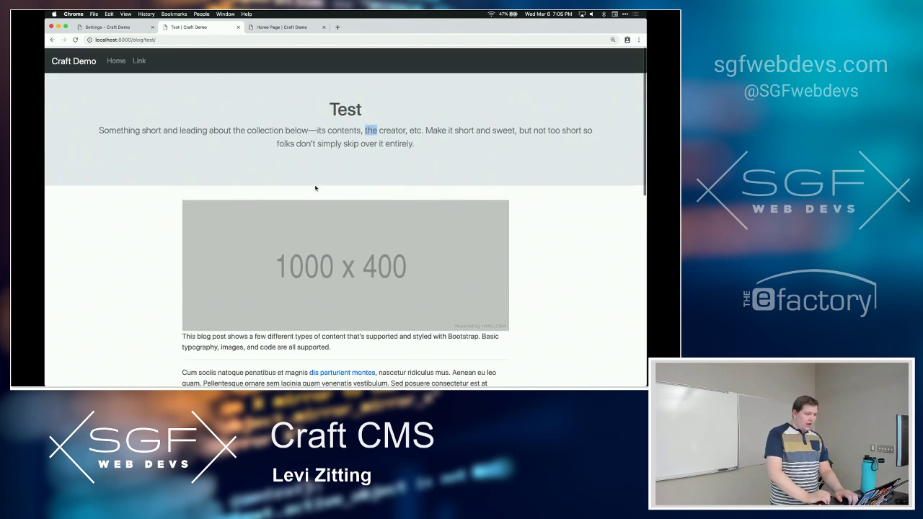
Open the blog listing at localhost:8000/blog/ and view the home page
double_click(147, 39)
key(BackSpace)
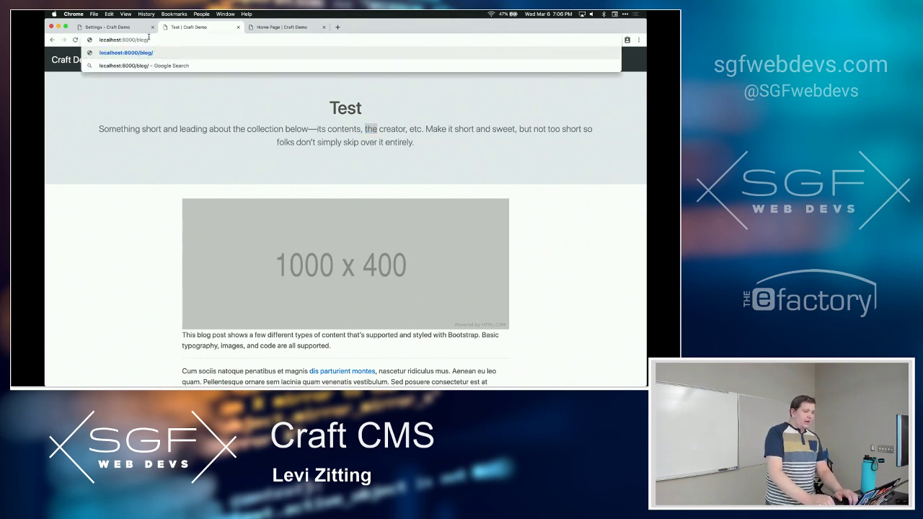
key(Return)
mouse_move(134, 292)
mouse_down()
mouse_move(116, 282)
mouse_move(144, 262)
mouse_move(141, 277)
mouse_up()
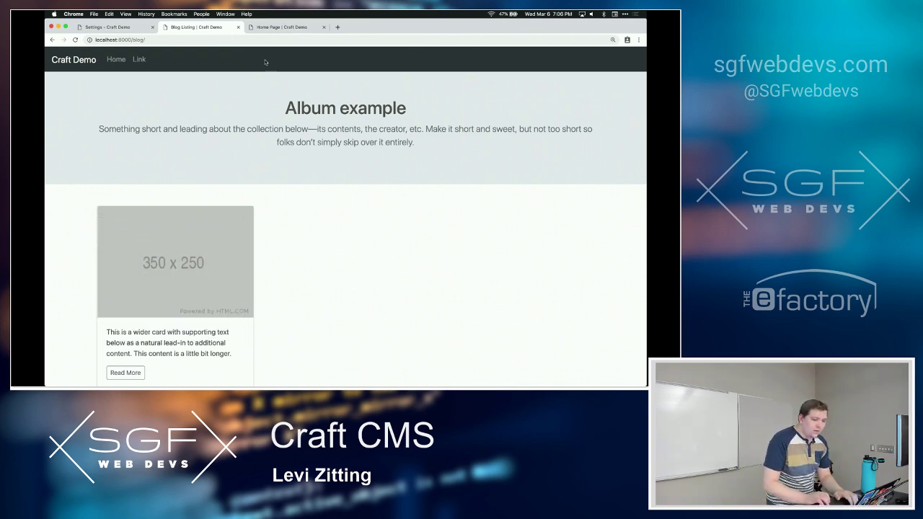
click(288, 26)
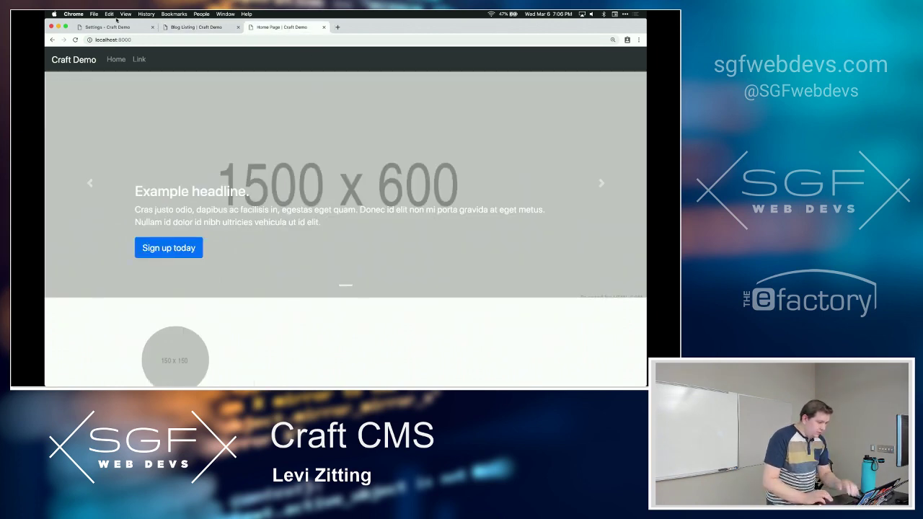
In the Craft admin settings, start a new field named Preview Image with the Assets field type
click(119, 25)
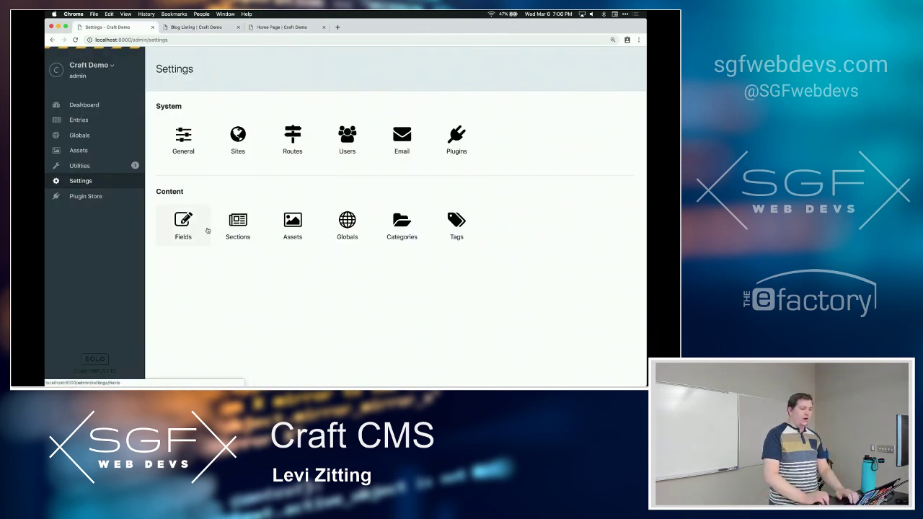
click(205, 229)
click(614, 73)
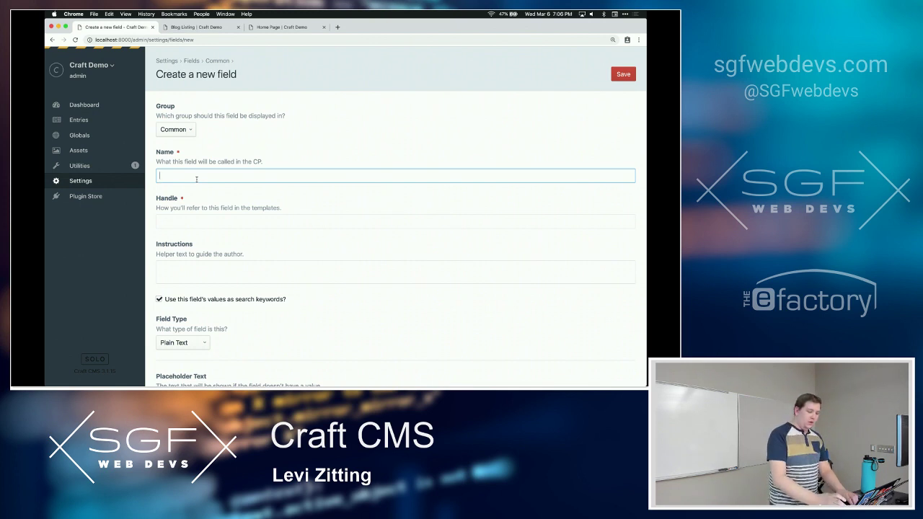
text(Preview )
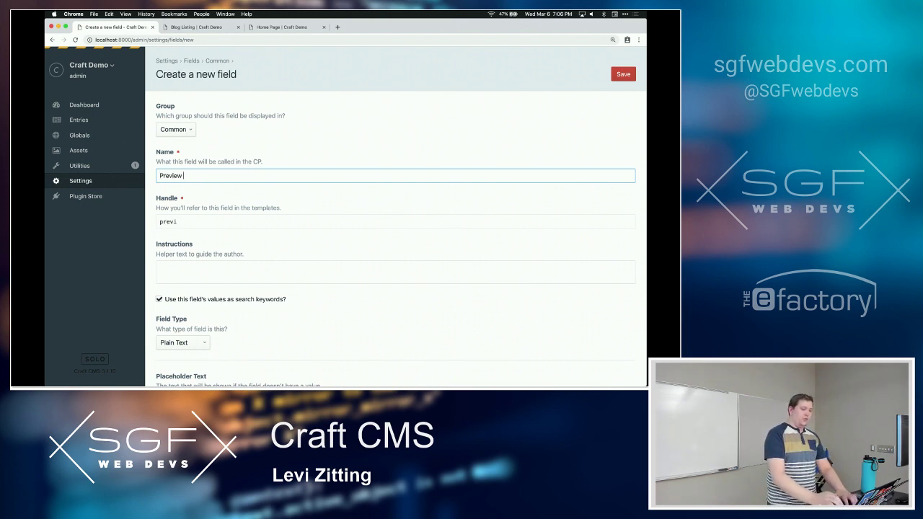
text(Image)
scroll(173, 259, down, 2)
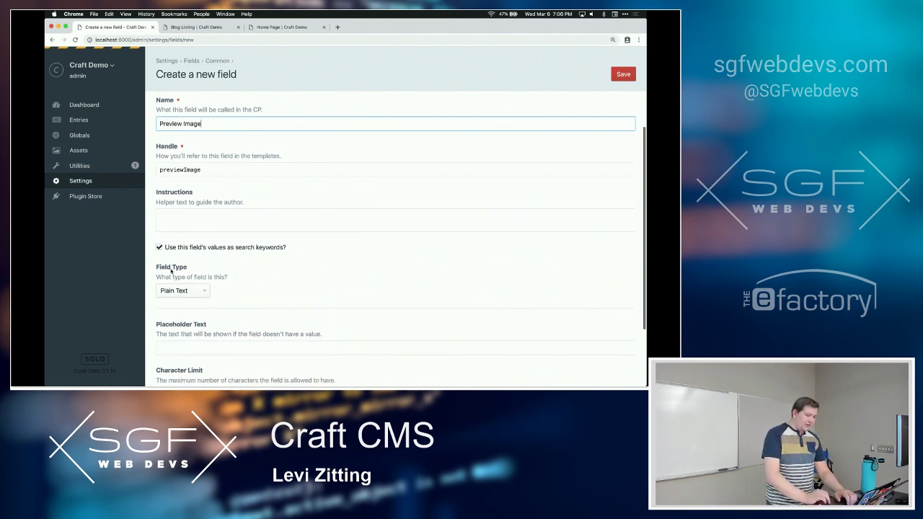
click(180, 293)
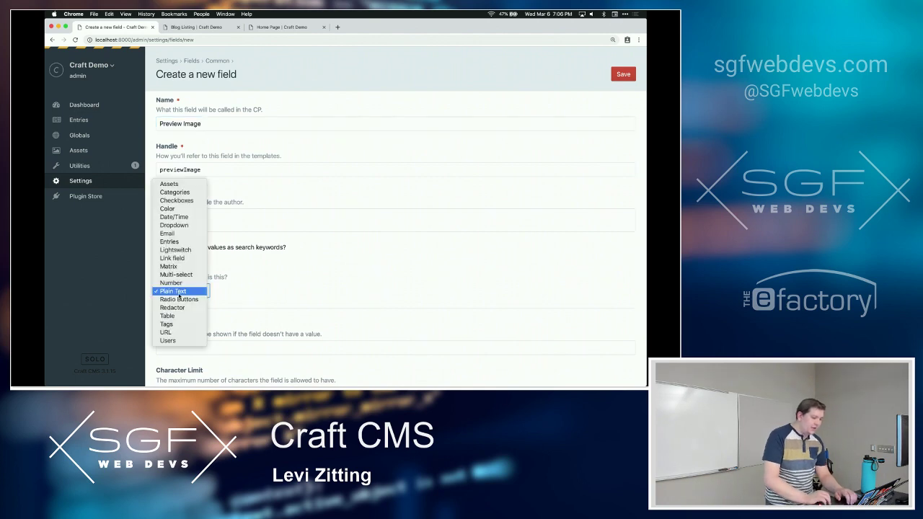
click(199, 187)
scroll(264, 234, down, 5)
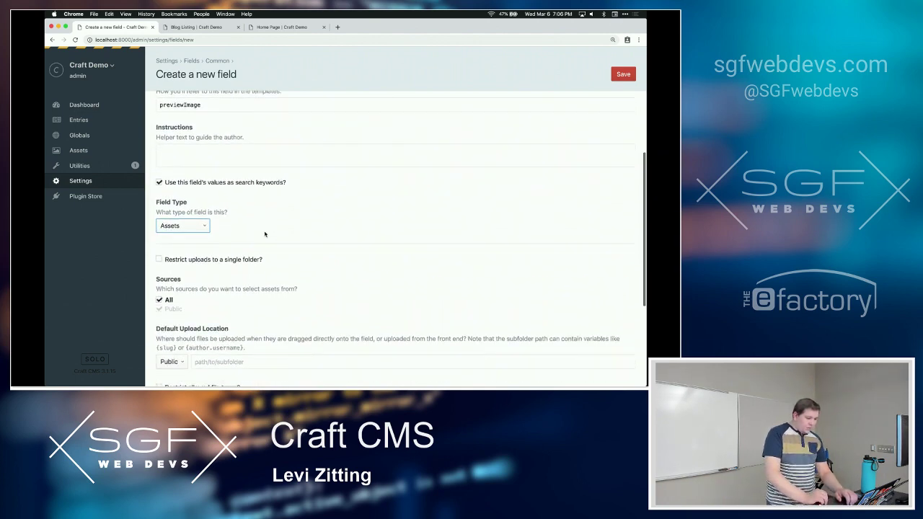
Restrict the Preview Image field to the Image file type, limit it to 1 asset, and save the field
scroll(264, 234, down, 3)
scroll(265, 234, up, 1)
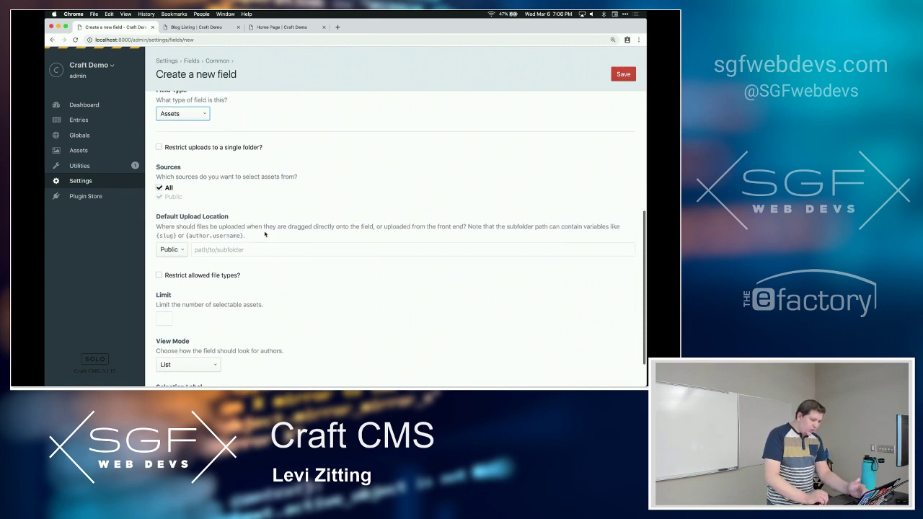
scroll(265, 234, down, 2)
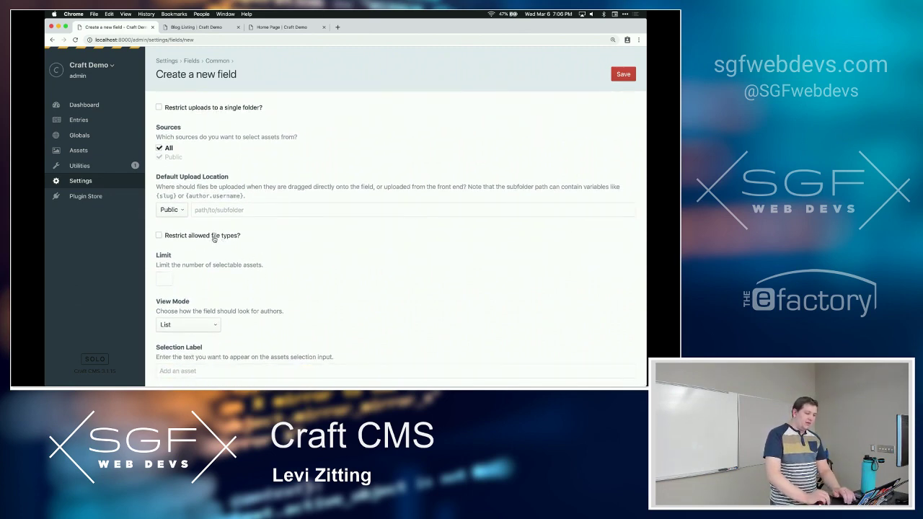
click(213, 237)
scroll(214, 239, down, 2)
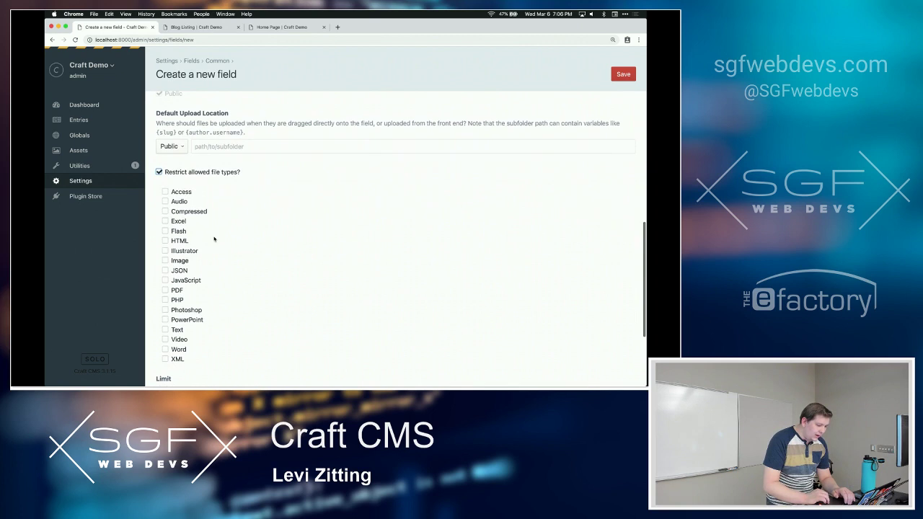
click(182, 263)
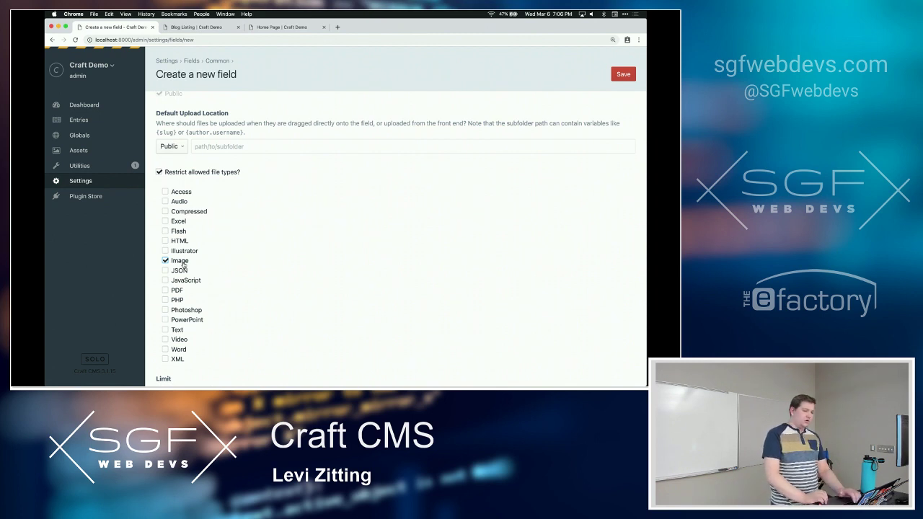
scroll(184, 265, down, 5)
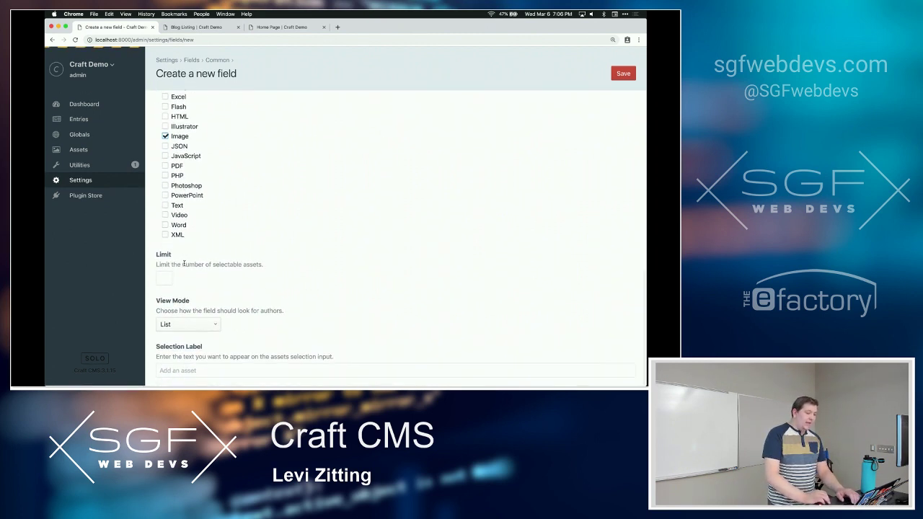
click(165, 279)
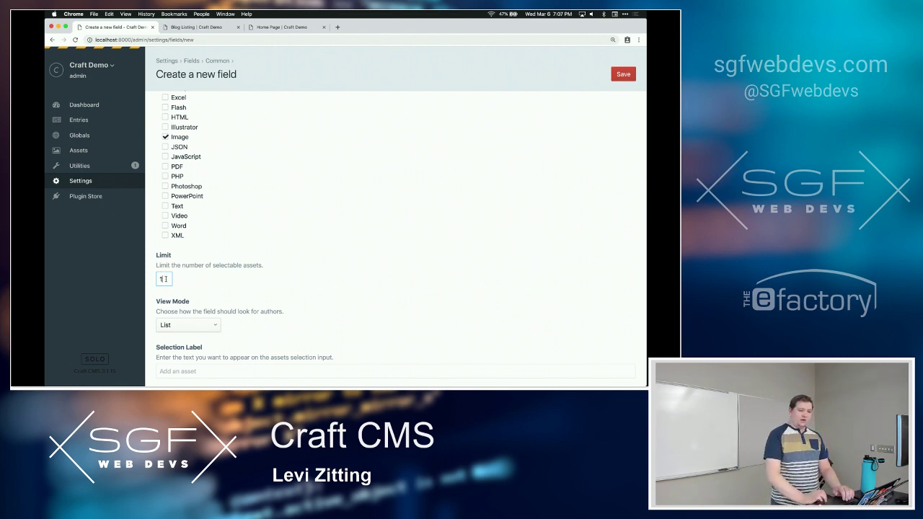
click(621, 74)
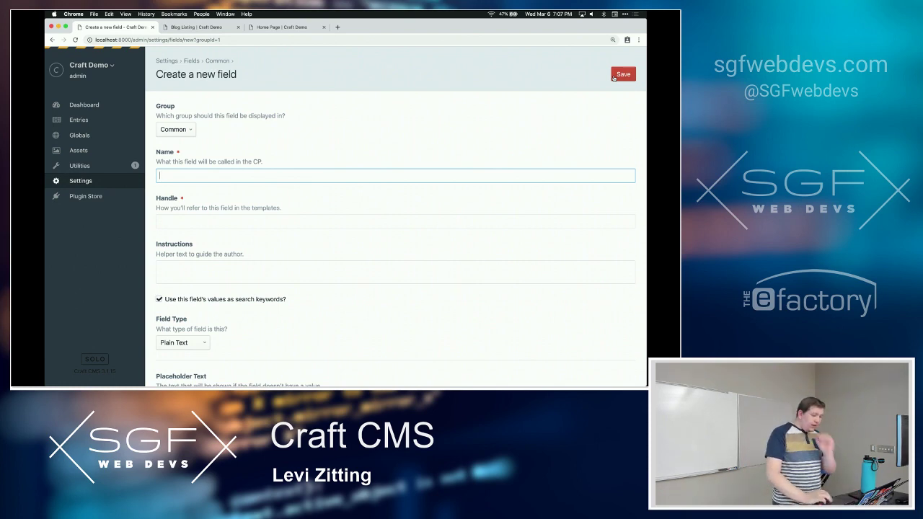
Set up another new field in the Common group as a Matrix field named Content Blocks
click(183, 343)
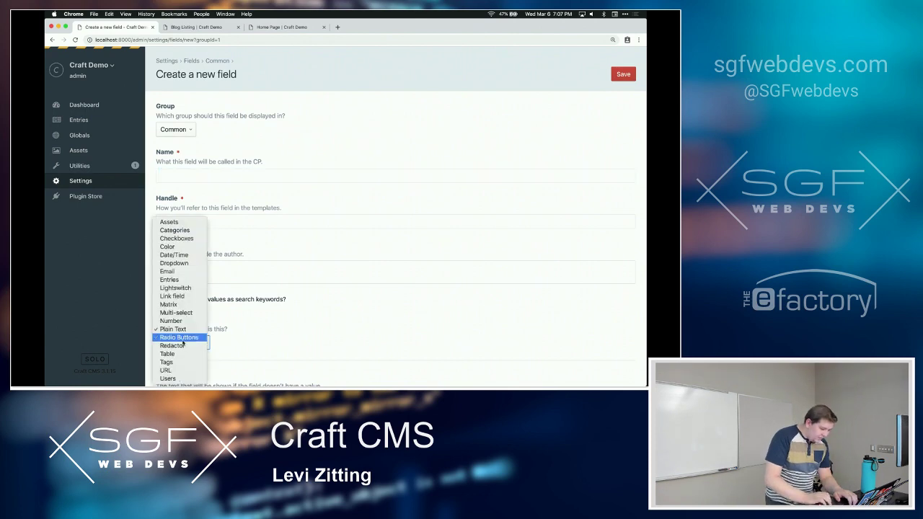
click(181, 302)
click(190, 175)
text(Content Blocks)
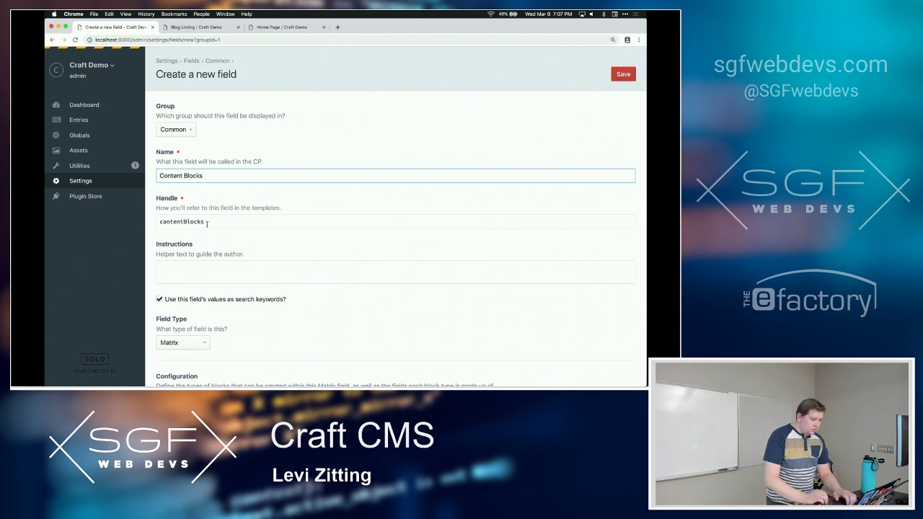
Add a block type named Image Block to the Content Blocks matrix configuration
scroll(205, 238, down, 5)
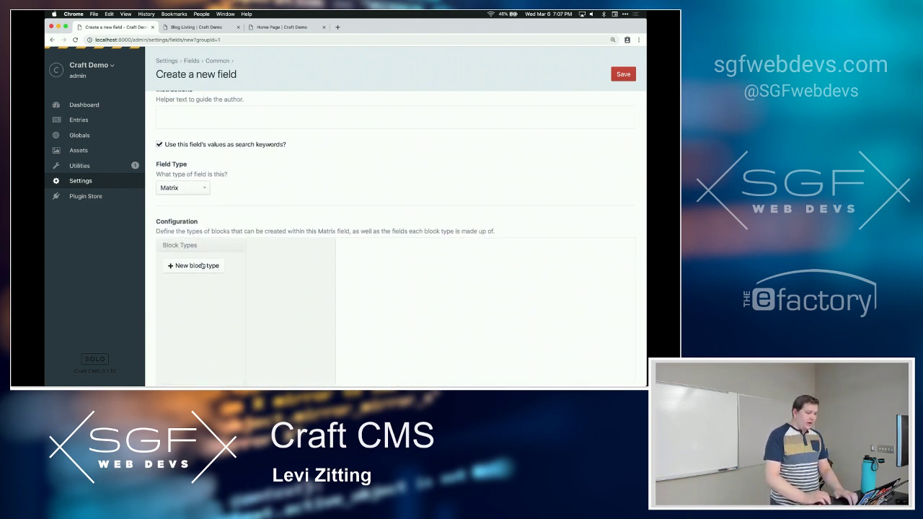
click(202, 266)
text(Image Block)
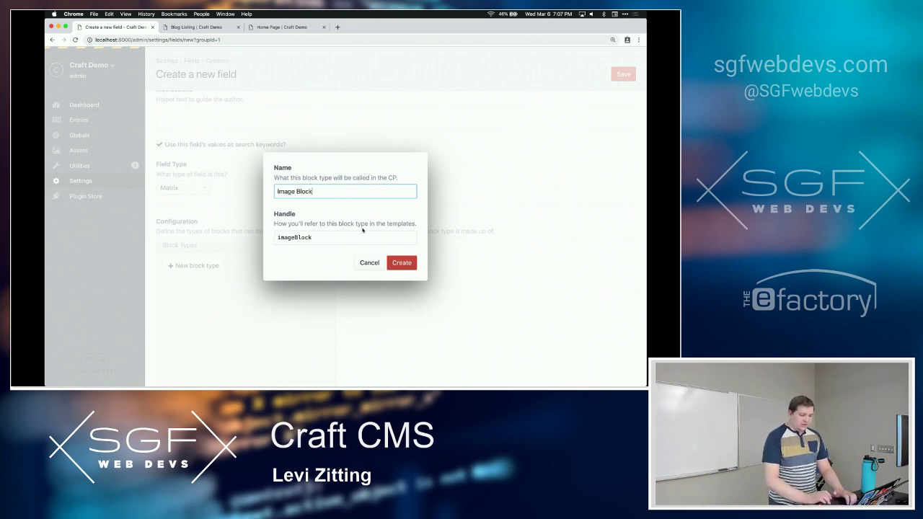
click(403, 260)
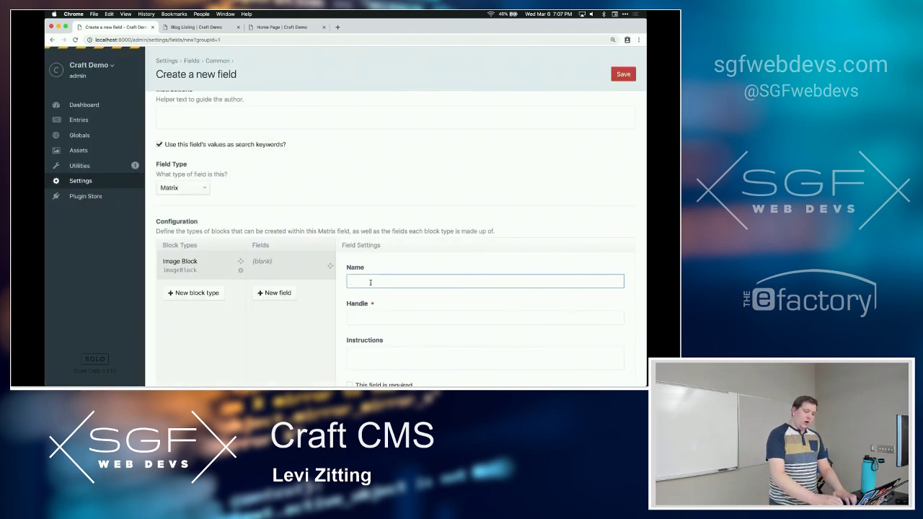
Name the Image Block's field Image, make it required, and set its field type to Assets
text(Image)
scroll(385, 298, down, 3)
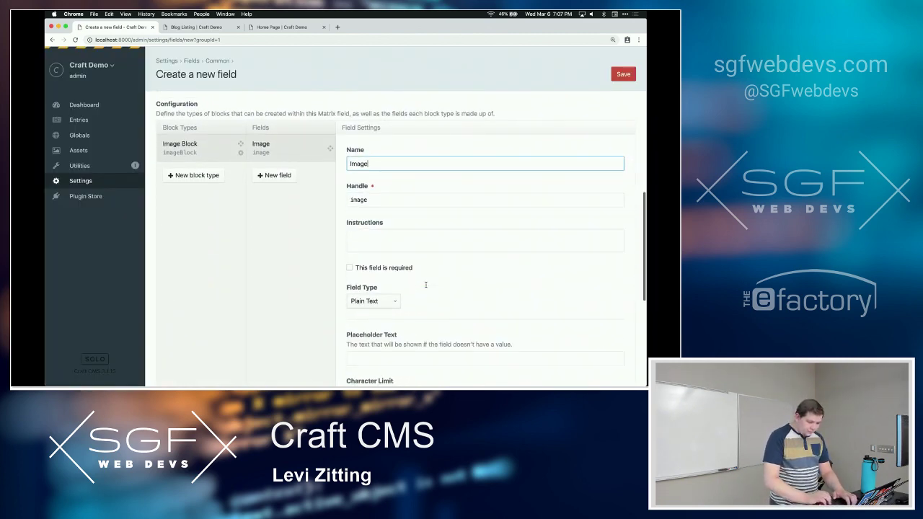
click(387, 270)
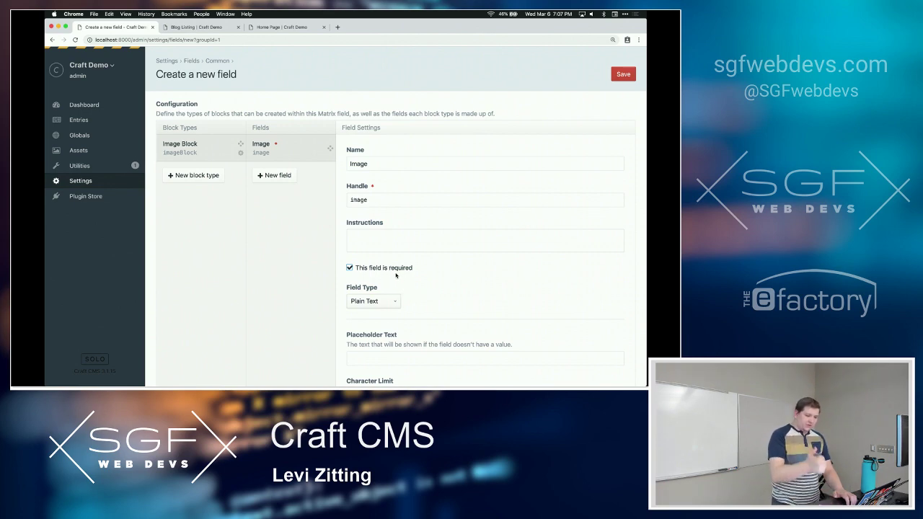
scroll(395, 276, down, 1)
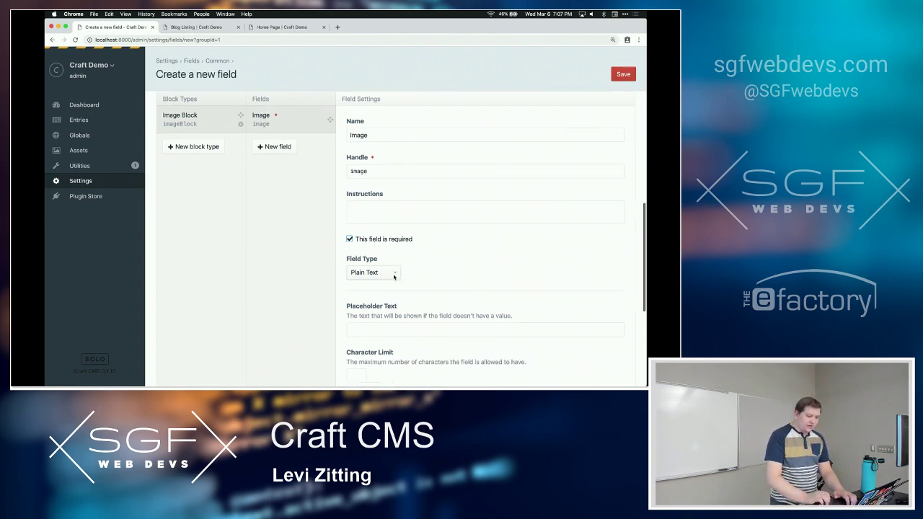
click(393, 272)
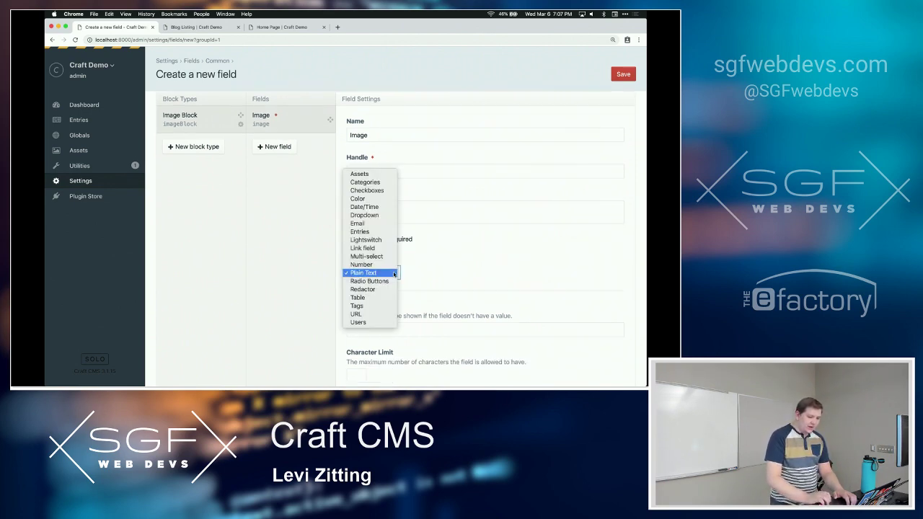
click(380, 173)
scroll(381, 316, down, 5)
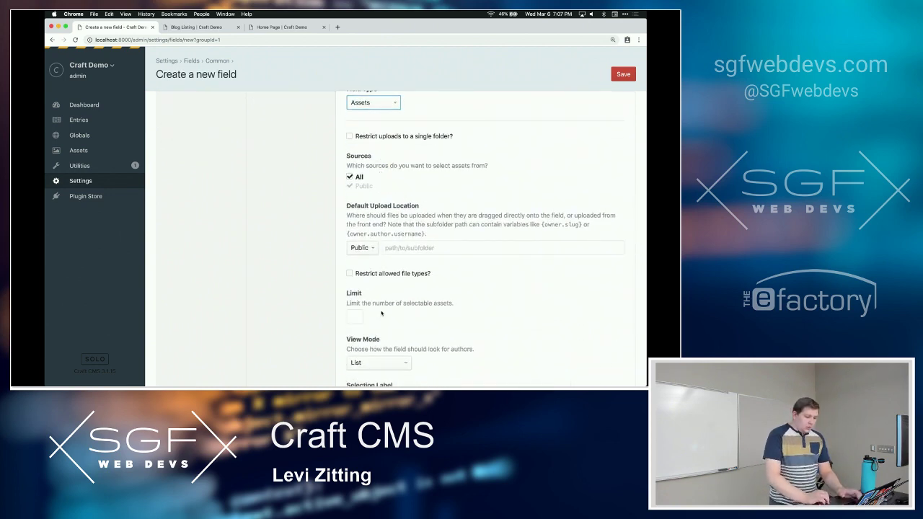
Limit the Image Block's image field to 1 asset and restrict its allowed file types to Image
click(357, 320)
text(1)
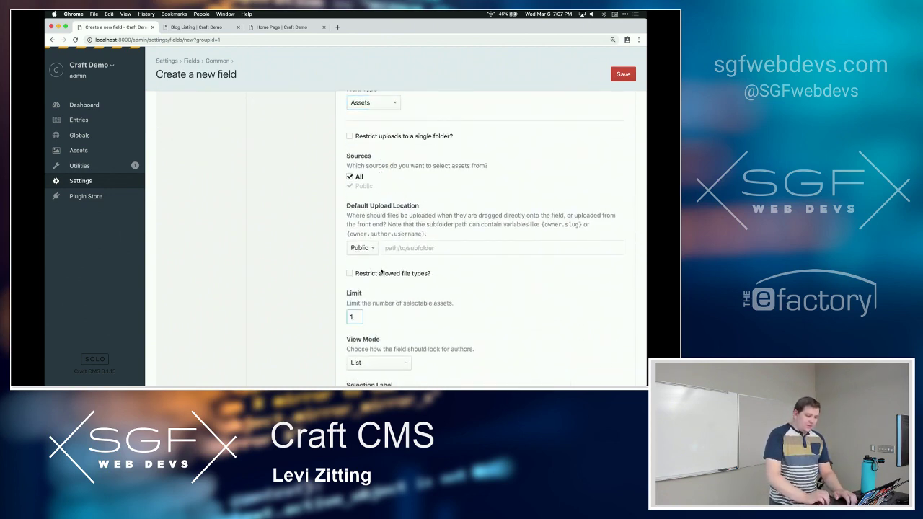
click(381, 273)
scroll(379, 280, down, 3)
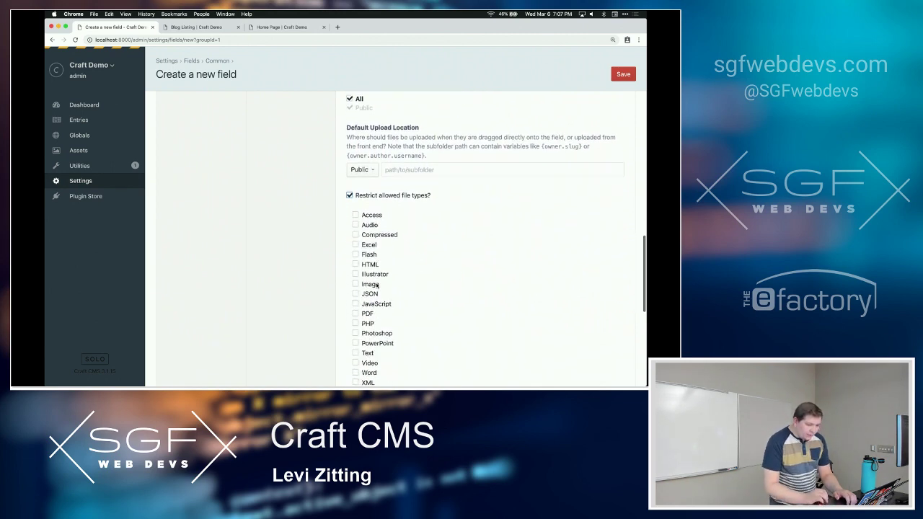
click(376, 286)
Add a second block type named Rich Text Block to the matrix configuration
scroll(421, 265, up, 10)
scroll(418, 263, up, 2)
click(179, 263)
text(Rich Text Block)
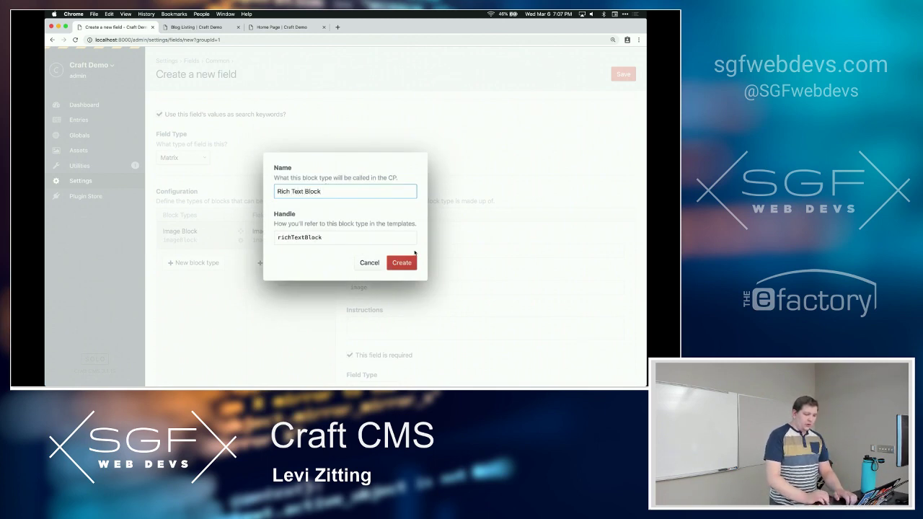
click(407, 262)
Name the Rich Text Block's field Text and set its field type to Redactor
text(Text)
scroll(387, 273, down, 3)
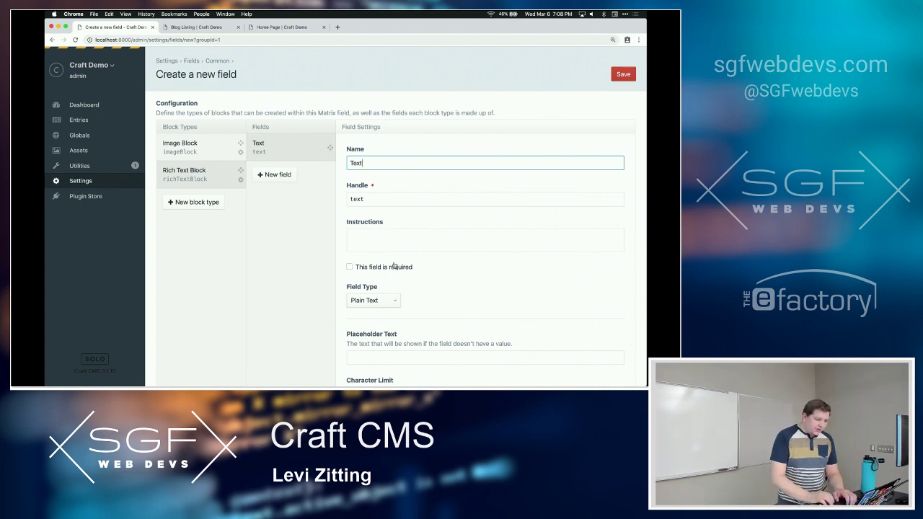
scroll(402, 218, down, 5)
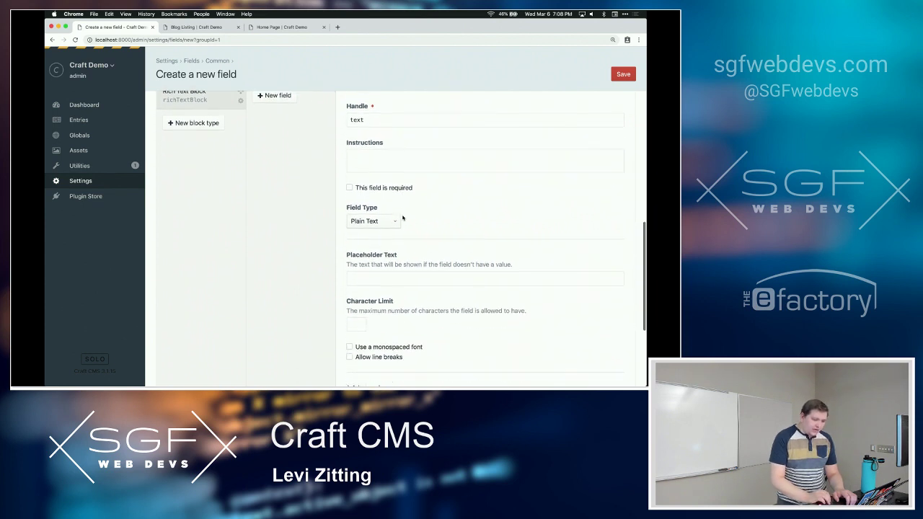
click(396, 221)
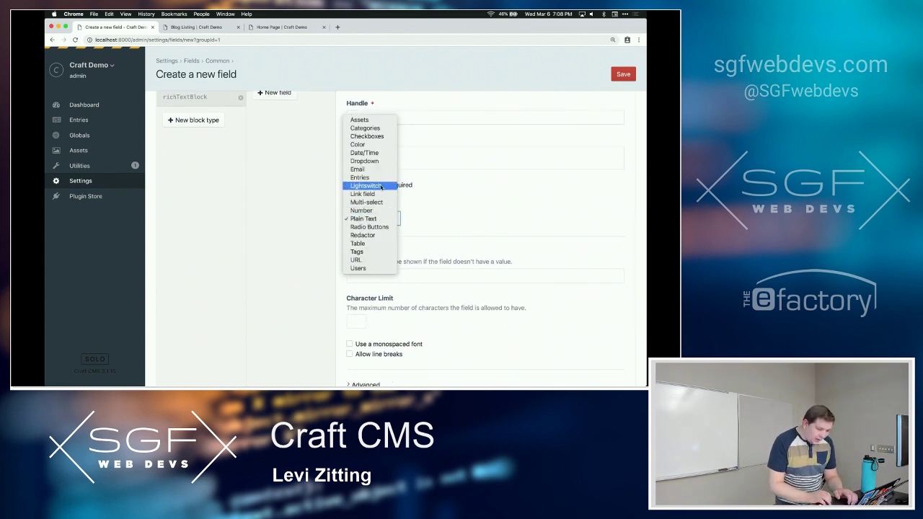
click(376, 235)
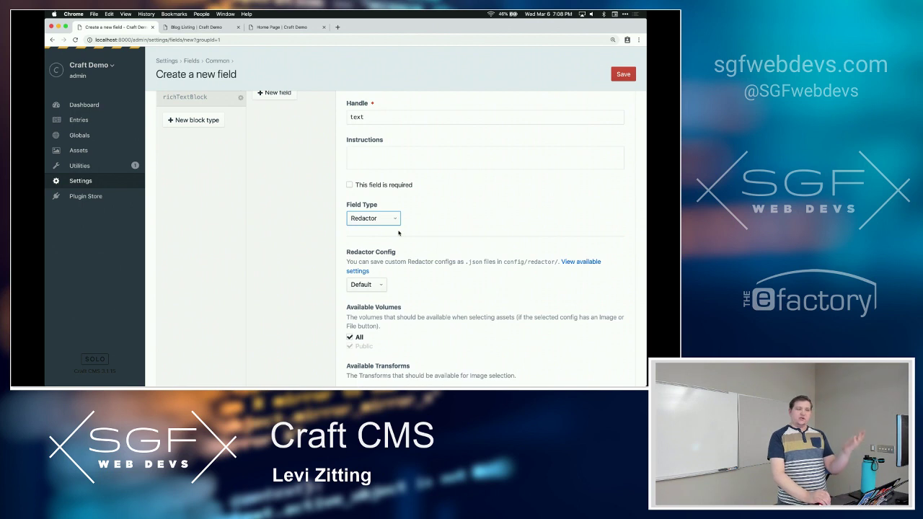
Set the Text field's Redactor config to Standard and save the Content Blocks field
scroll(398, 233, down, 3)
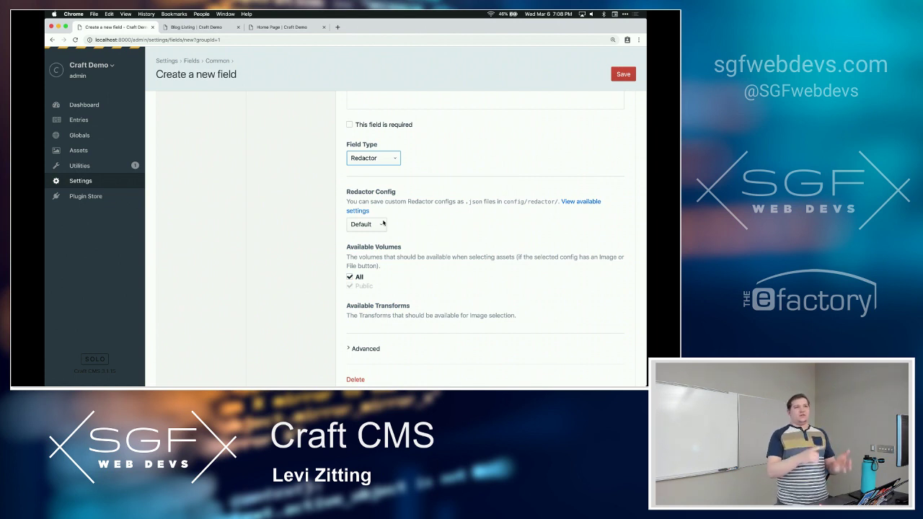
click(377, 226)
click(373, 244)
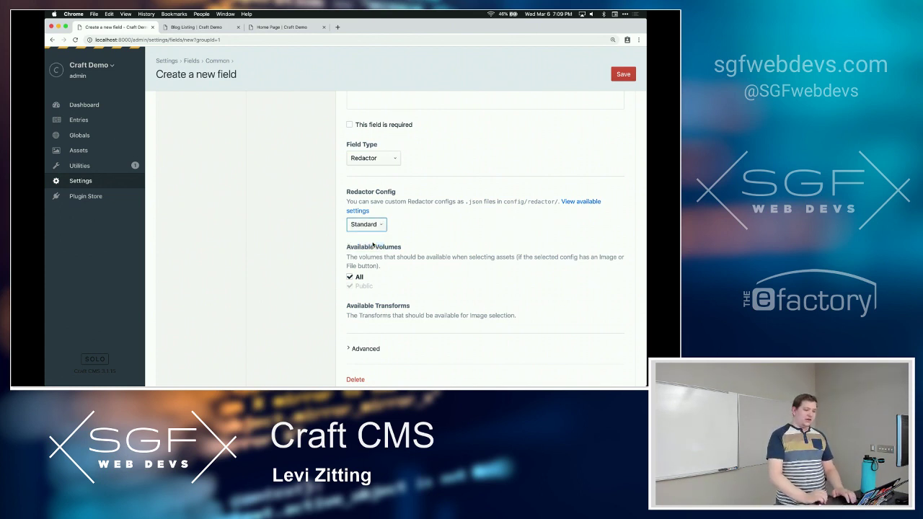
scroll(373, 245, down, 2)
scroll(373, 245, up, 10)
scroll(373, 245, down, 10)
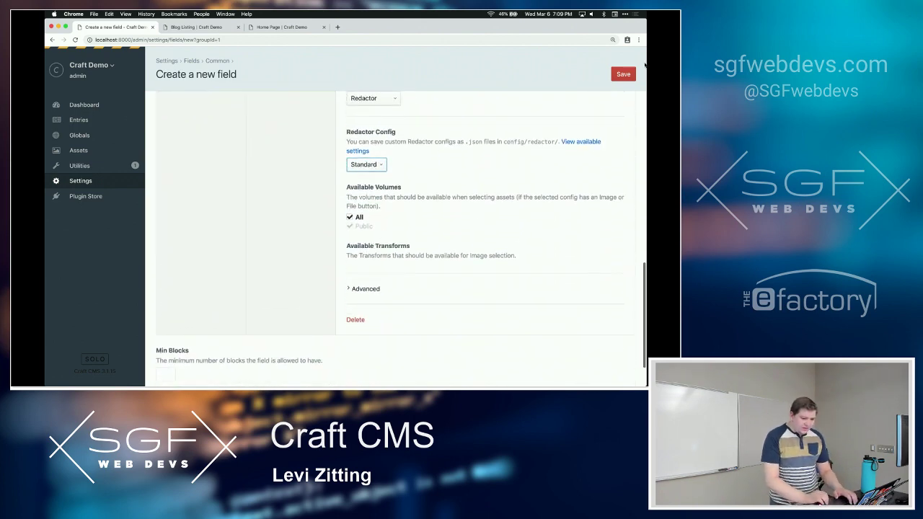
scroll(173, 232, up, 3)
scroll(174, 232, up, 1)
click(623, 73)
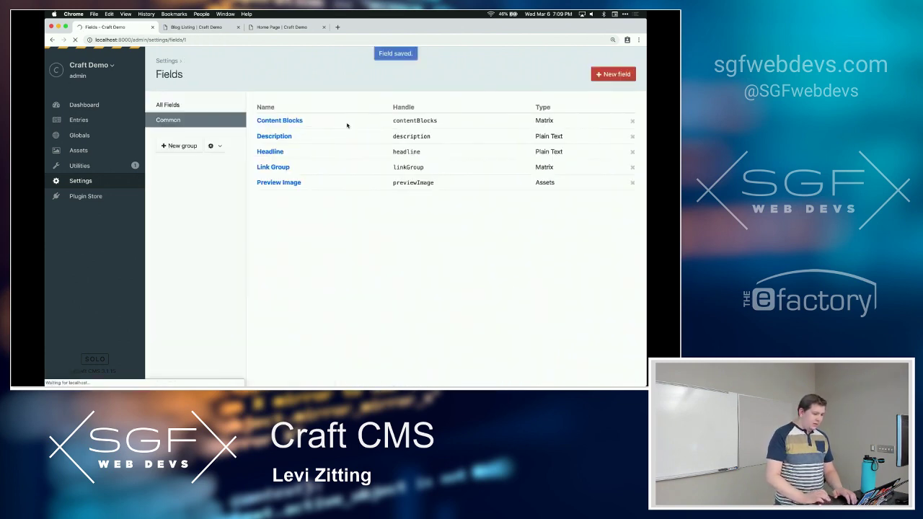
Open the Blog Posts section's entry type and add a field layout tab named Content
click(114, 186)
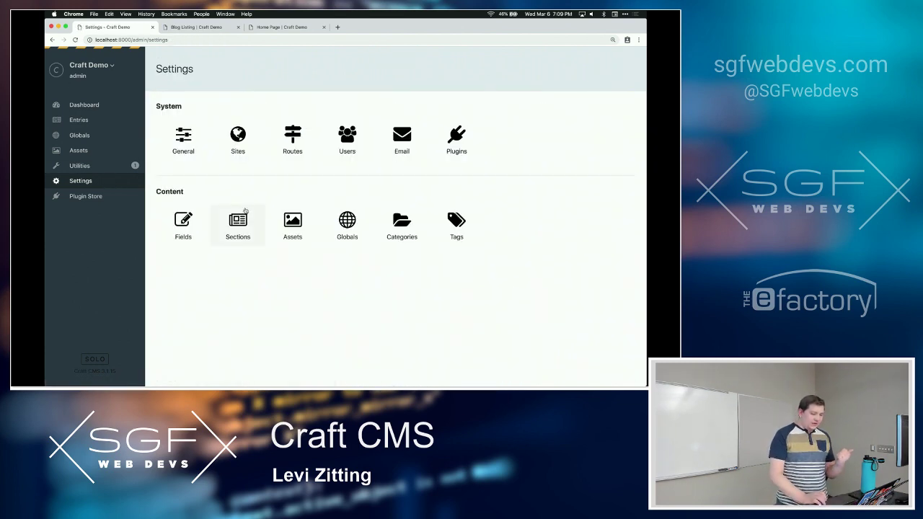
click(245, 229)
click(504, 136)
click(508, 157)
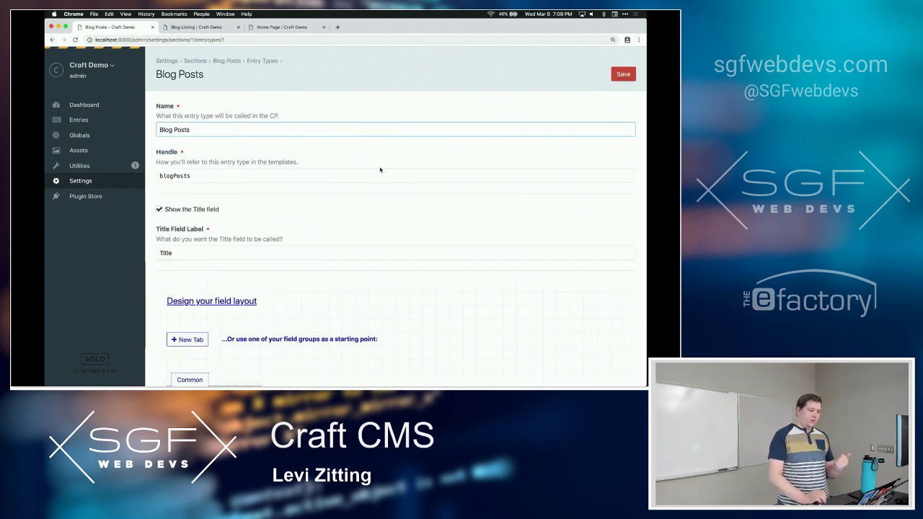
scroll(288, 209, down, 3)
click(187, 234)
click(197, 222)
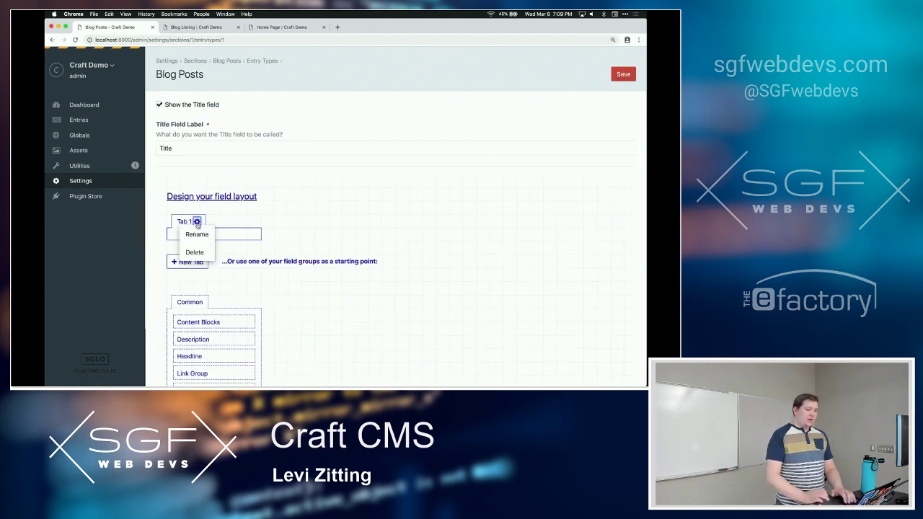
click(193, 233)
text(Content)
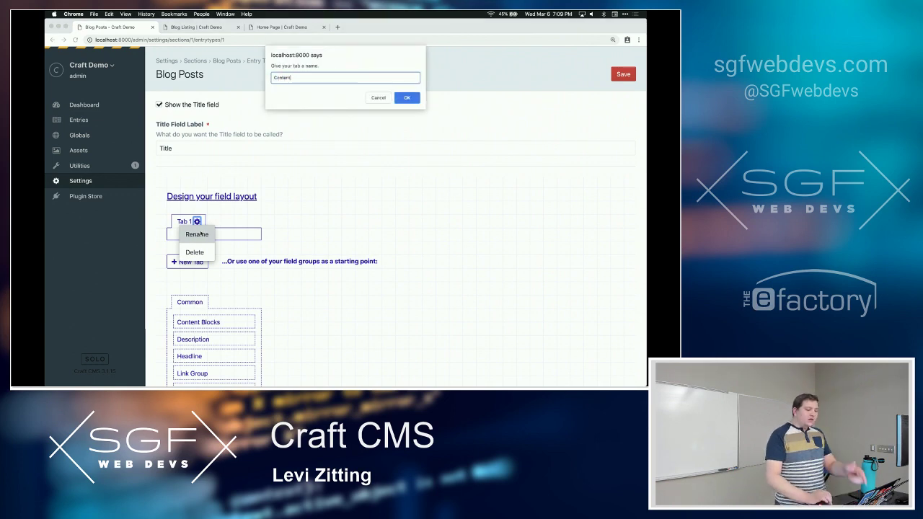
key(Return)
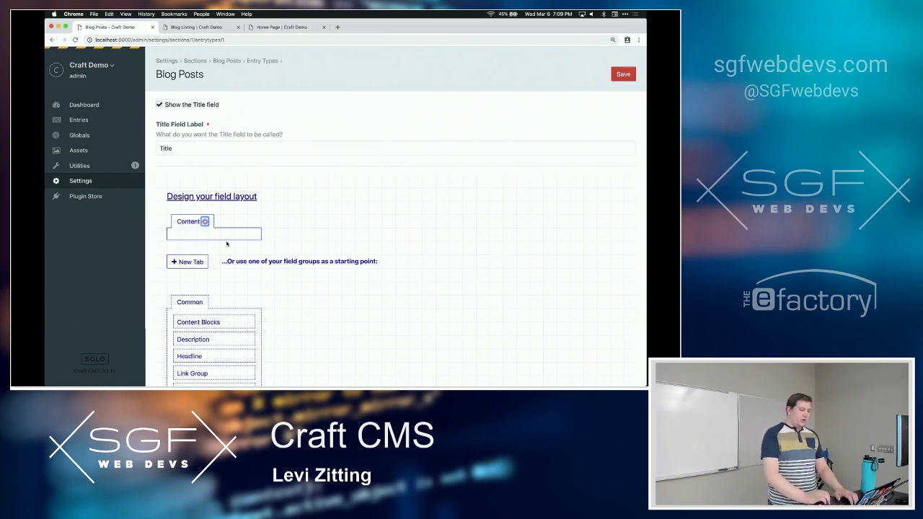
Add a second layout tab and place the Description, Preview Image and Content Blocks fields in the Content tab
click(203, 262)
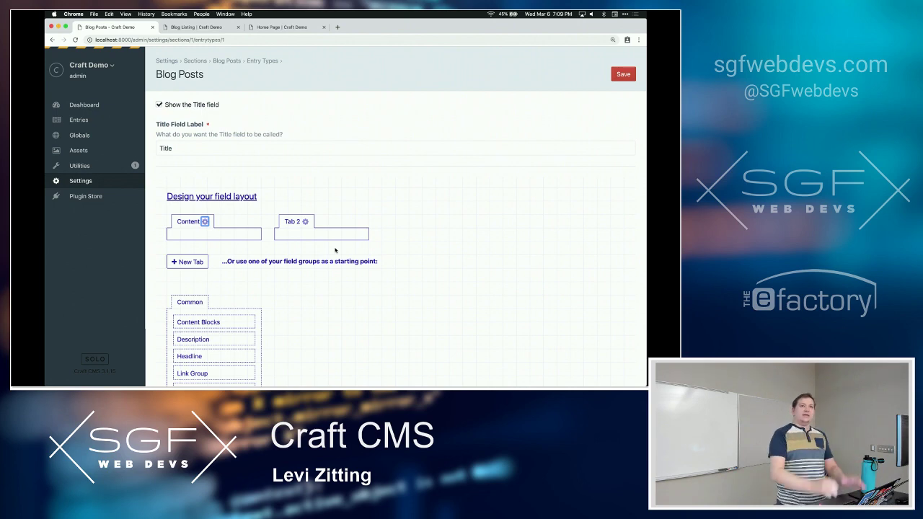
scroll(335, 250, down, 1)
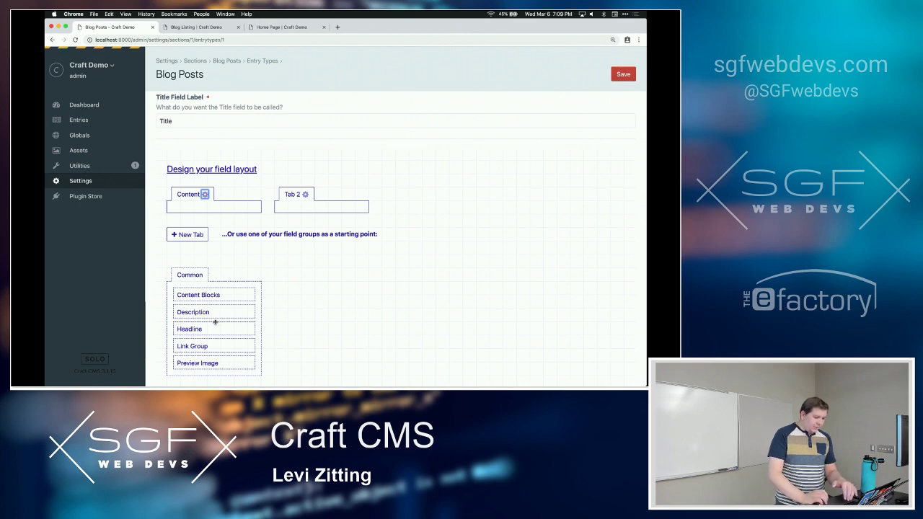
drag(210, 313, 202, 212)
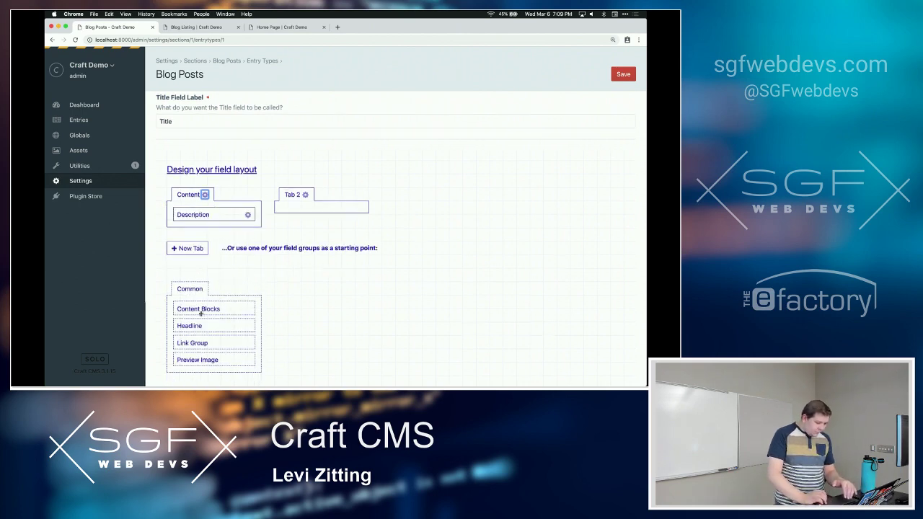
drag(208, 357, 209, 231)
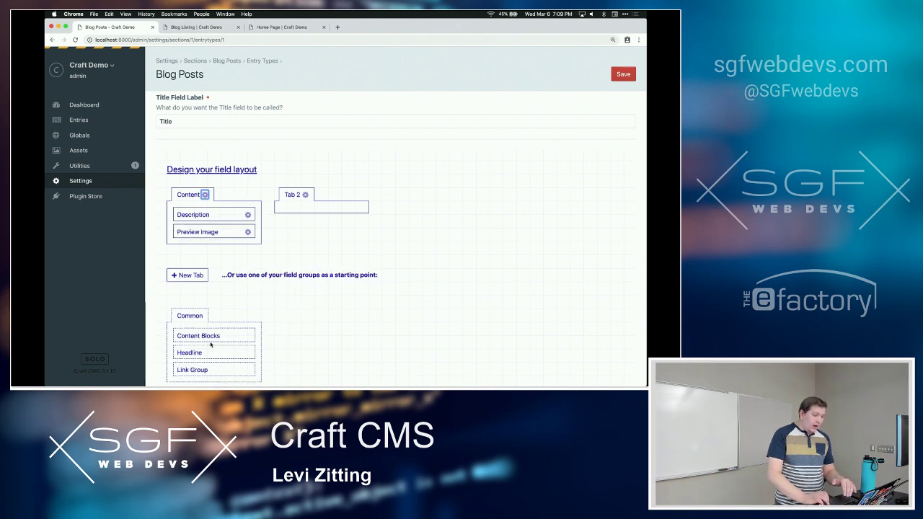
drag(213, 337, 221, 250)
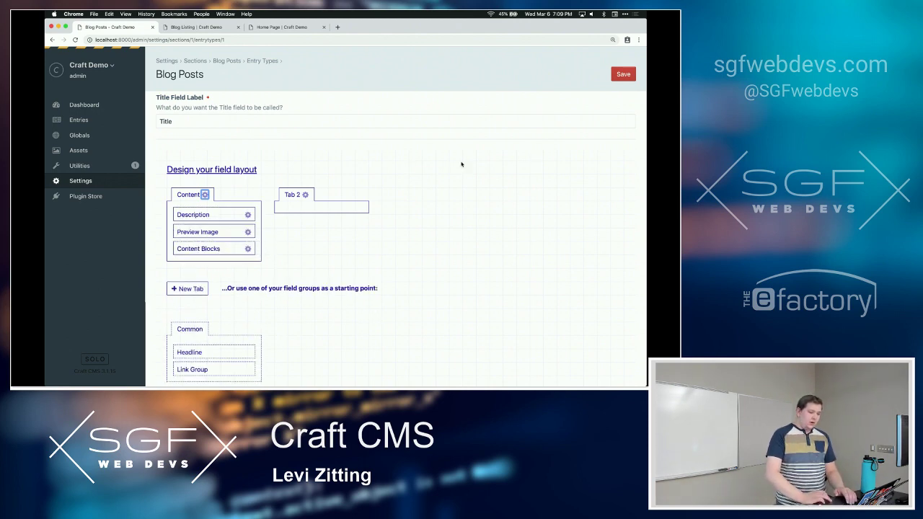
Delete the empty second tab from the field layout and save the Blog Posts entry type
click(305, 194)
click(304, 225)
click(614, 74)
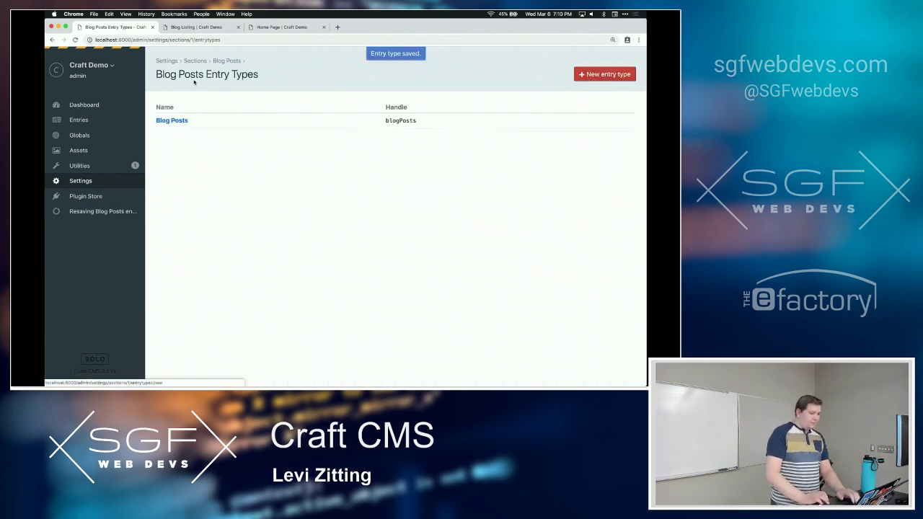
Open the Test blog post and add a rich text block, two image blocks and another rich text block to its Content Blocks
click(83, 121)
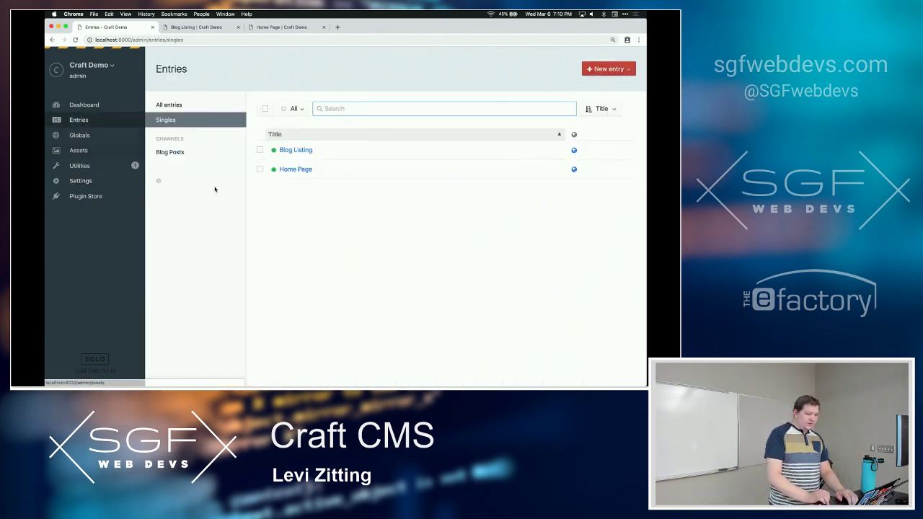
click(193, 152)
click(285, 151)
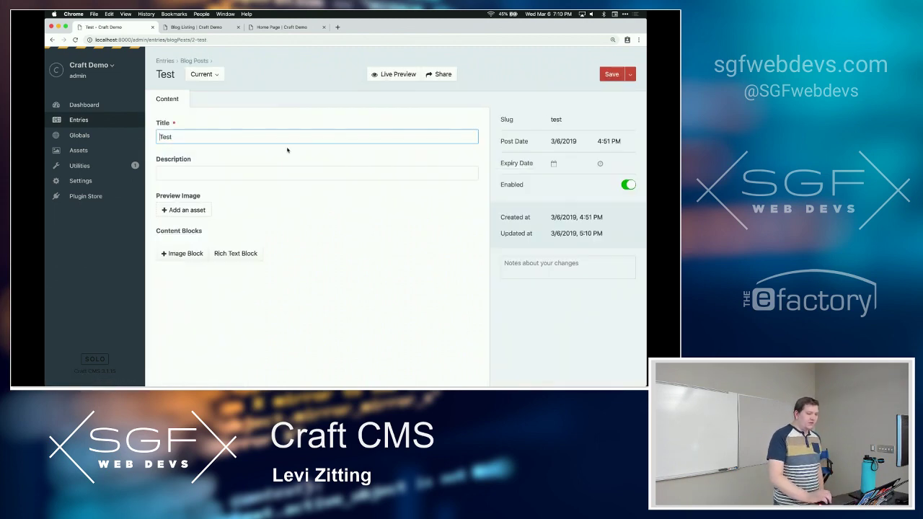
click(189, 179)
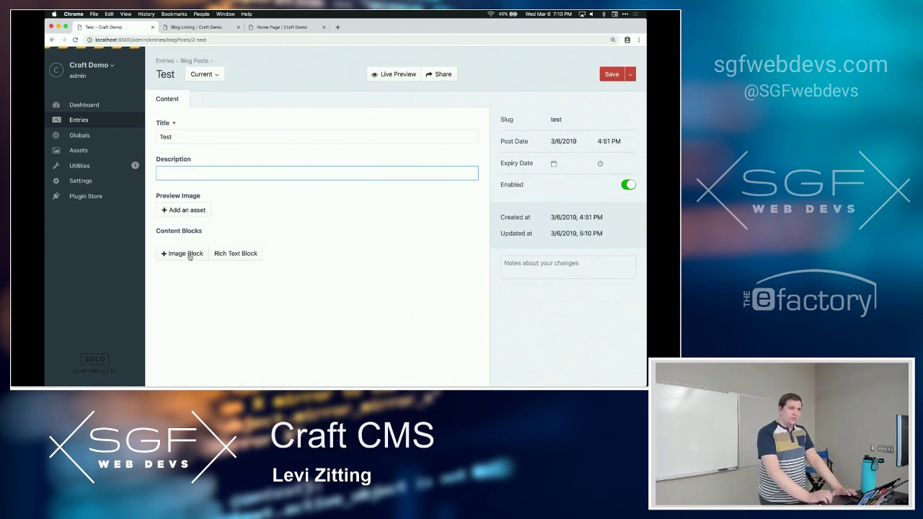
click(222, 257)
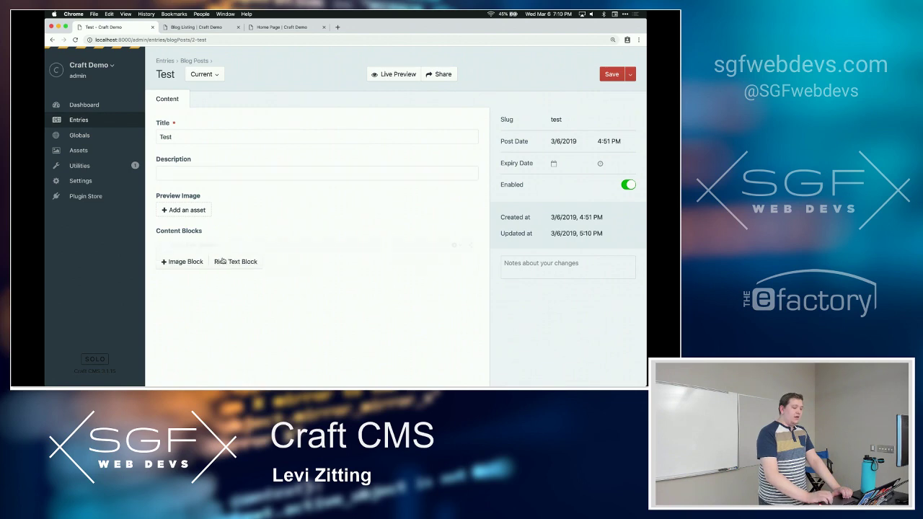
click(185, 345)
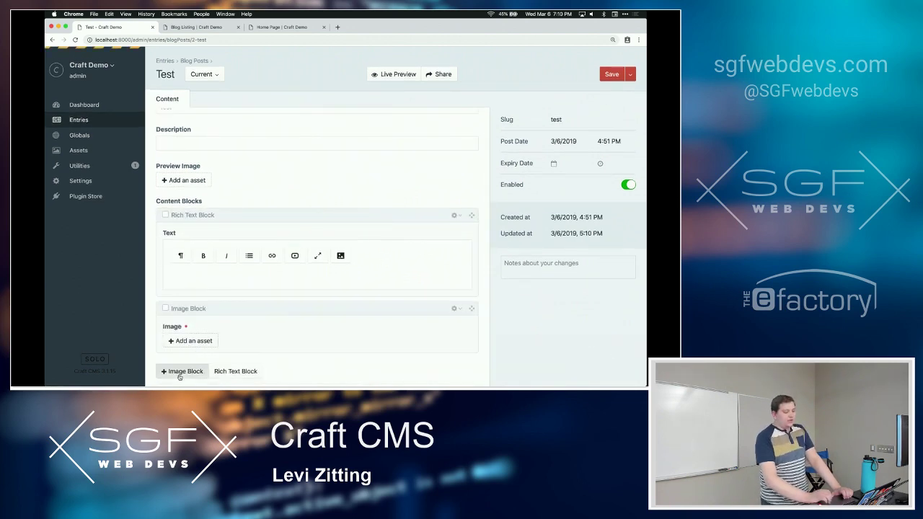
click(180, 371)
click(234, 371)
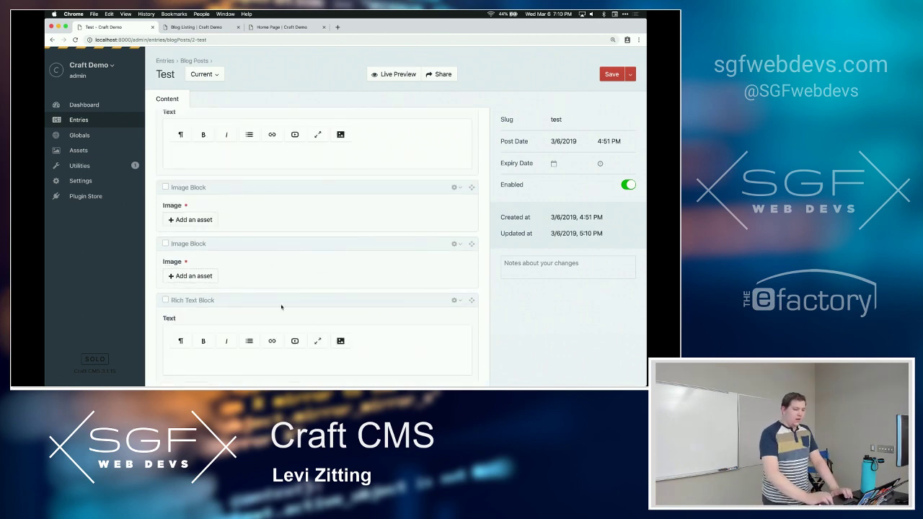
Collapse all four content blocks of the Test entry and try to reorder the last Rich Text Block
double_click(283, 244)
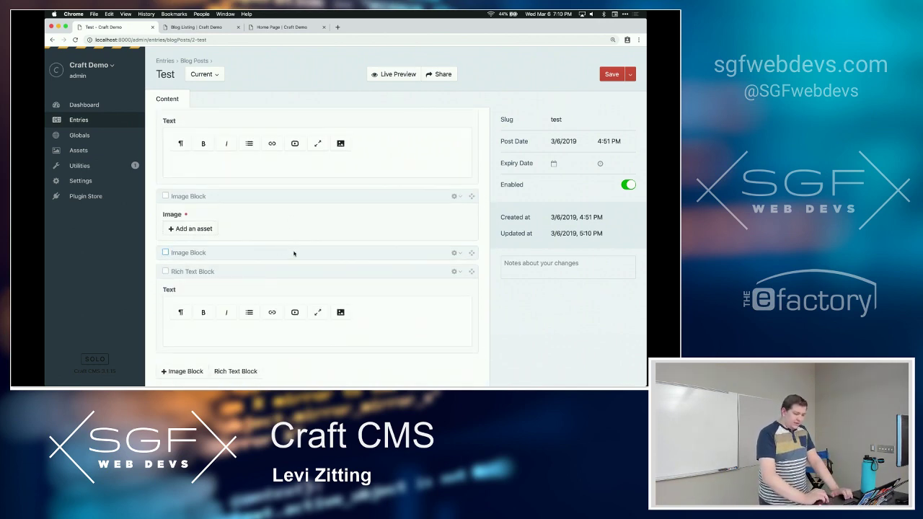
double_click(294, 272)
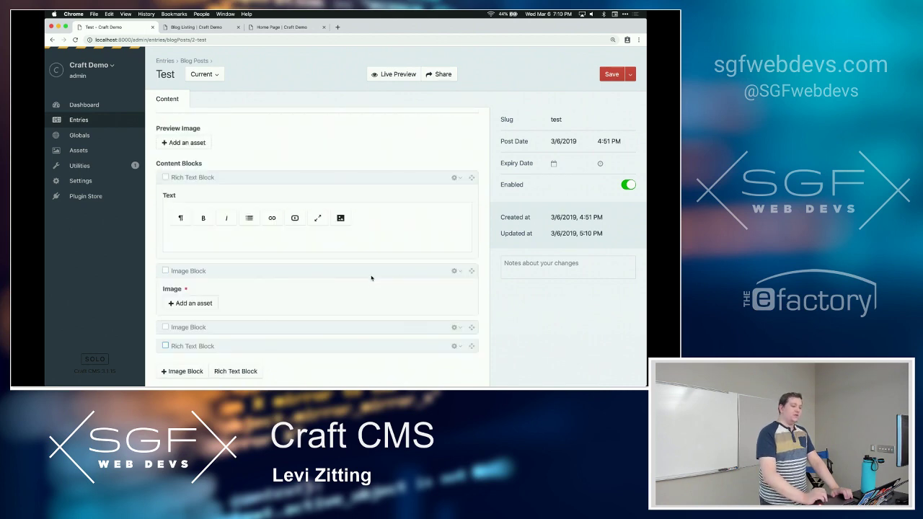
double_click(371, 272)
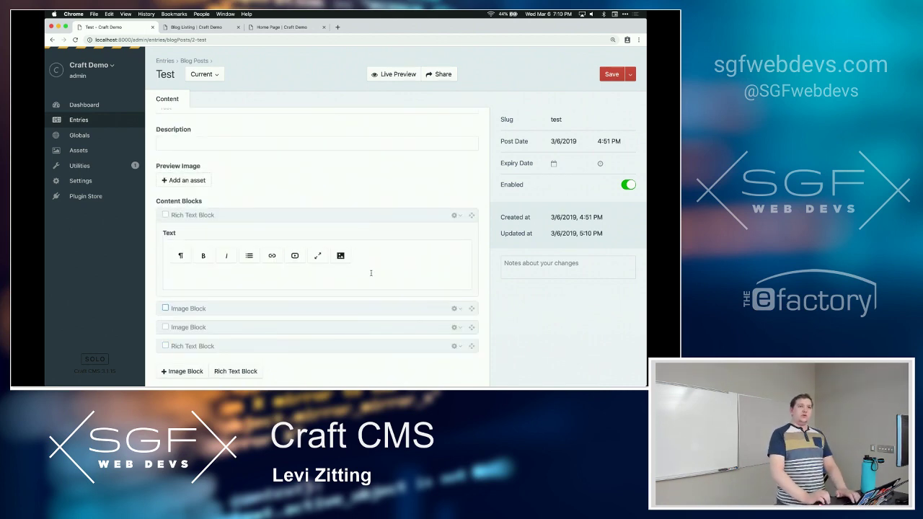
click(377, 220)
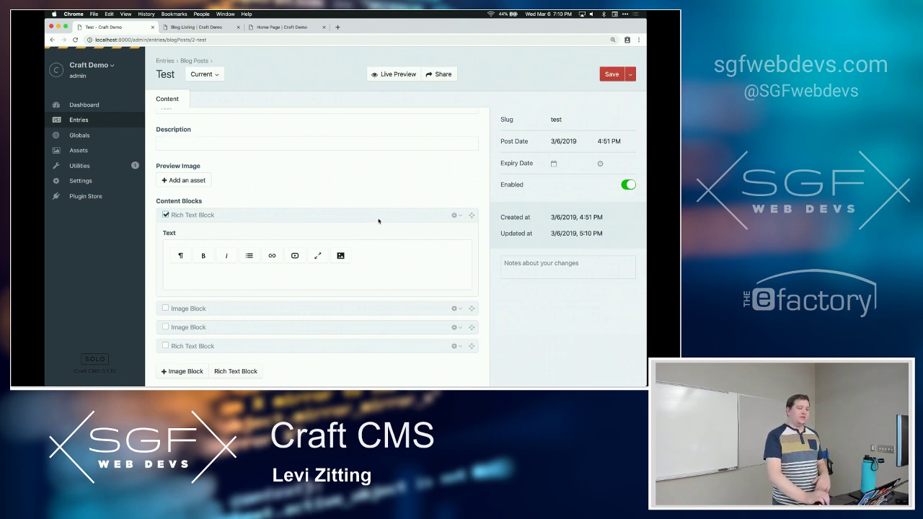
double_click(378, 220)
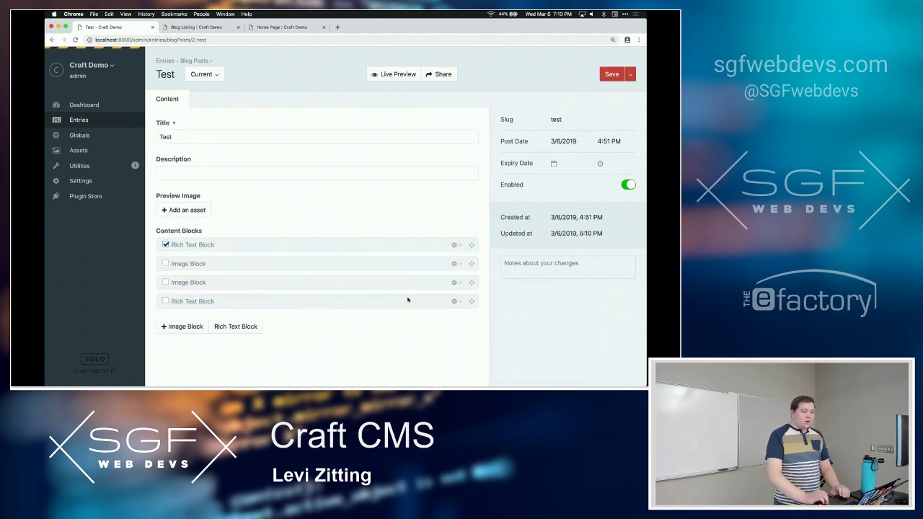
drag(472, 301, 466, 322)
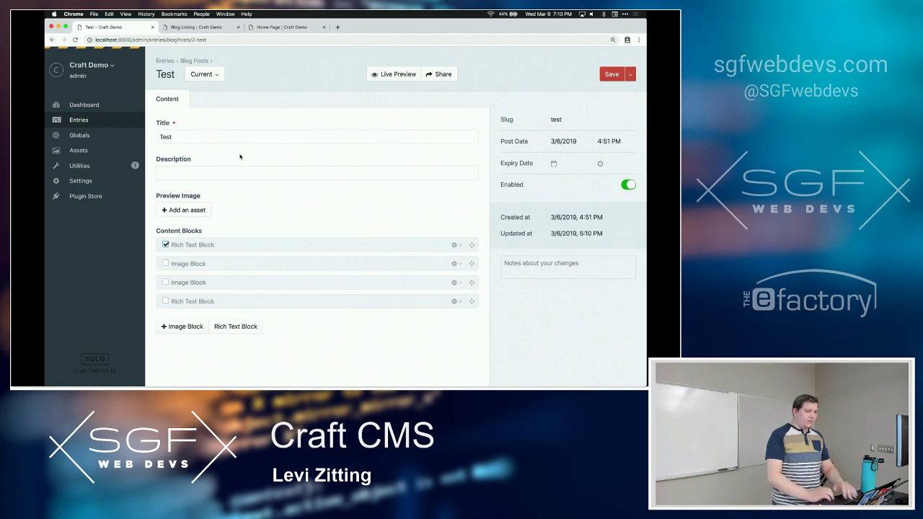
Switch to the craft-cms-demo project in PhpStorm and check out the master branch with "git checkout master" in its terminal
click(312, 371)
click(329, 270)
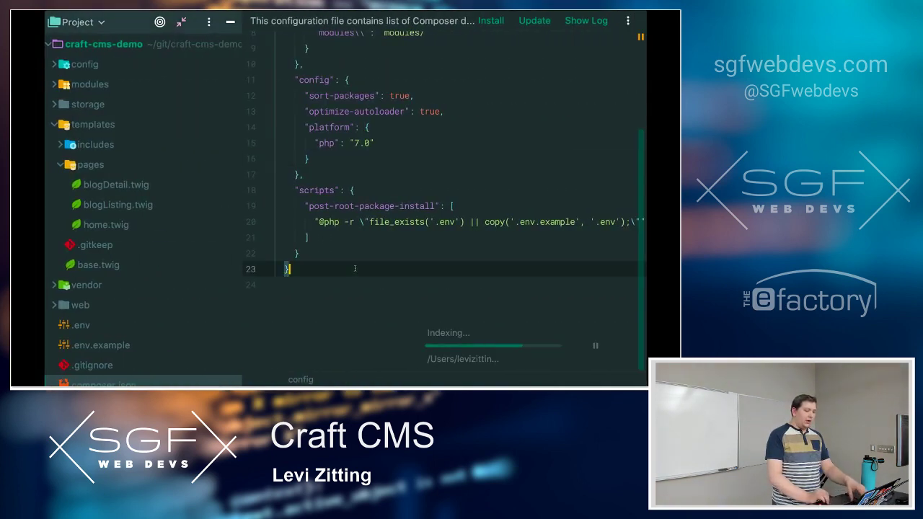
key(alt+F12)
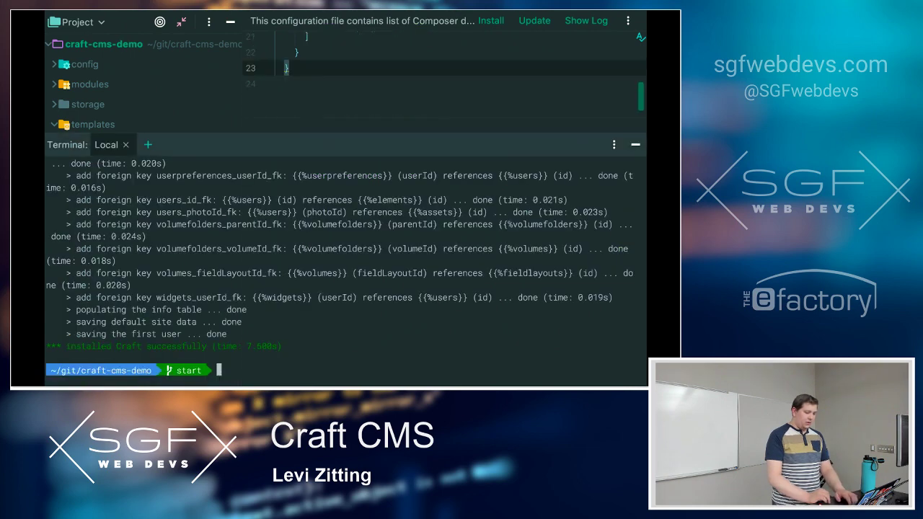
text(g)
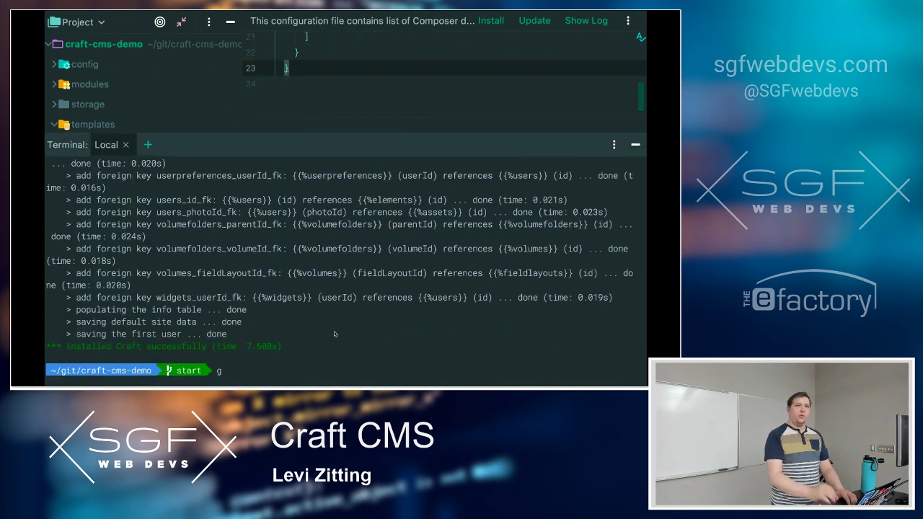
key(BackSpace)
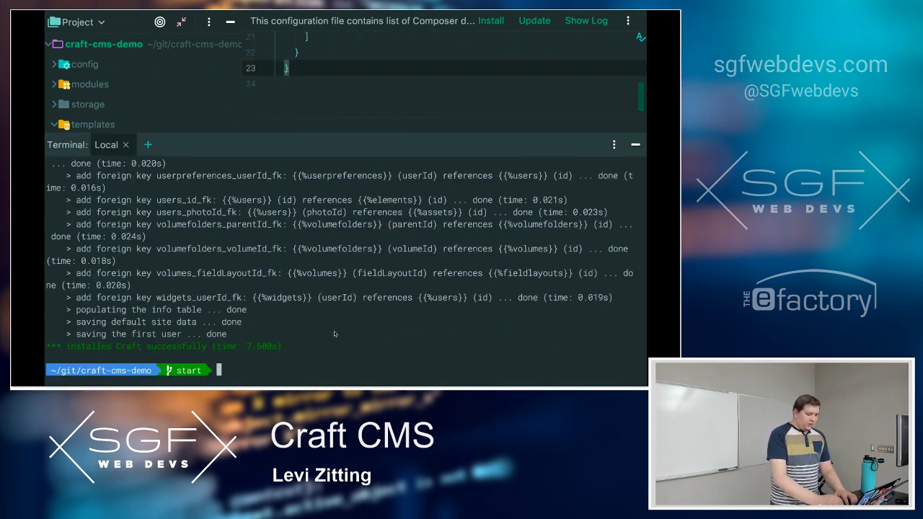
text(git checkout master)
key(Return)
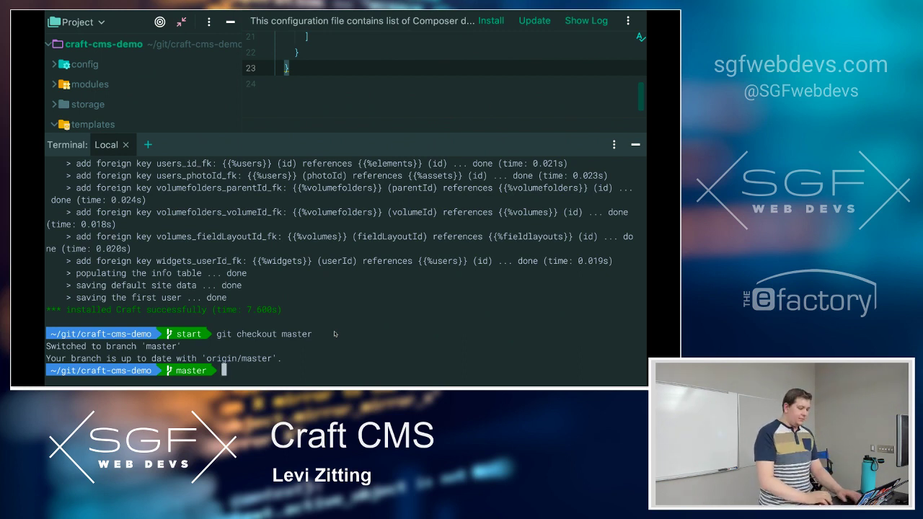
Log in to MySQL with the local user name, drop and recreate the craftdemo database, and exit
text(mysql -u levizitt)
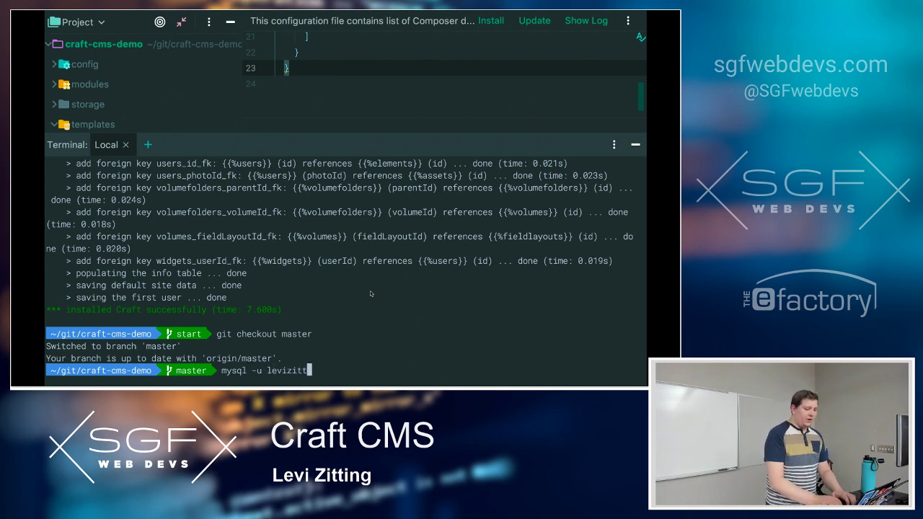
text(ing)
key(Return)
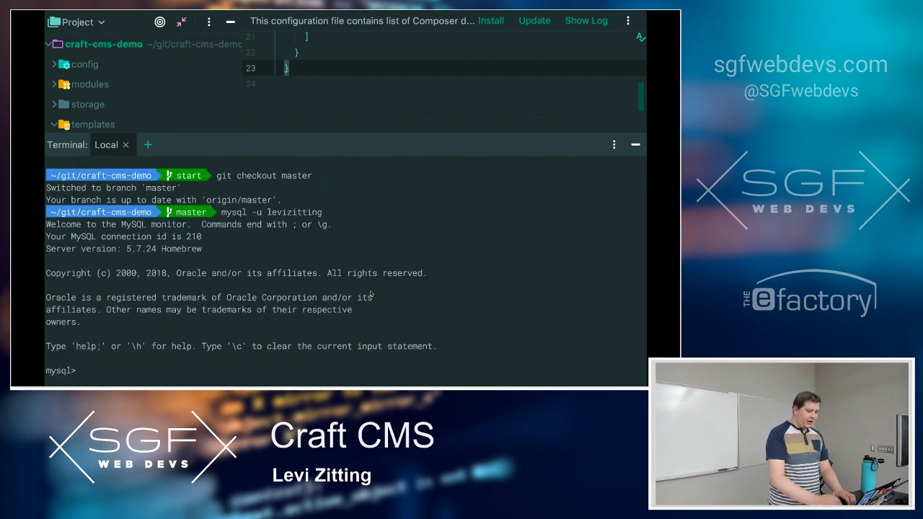
text(drop)
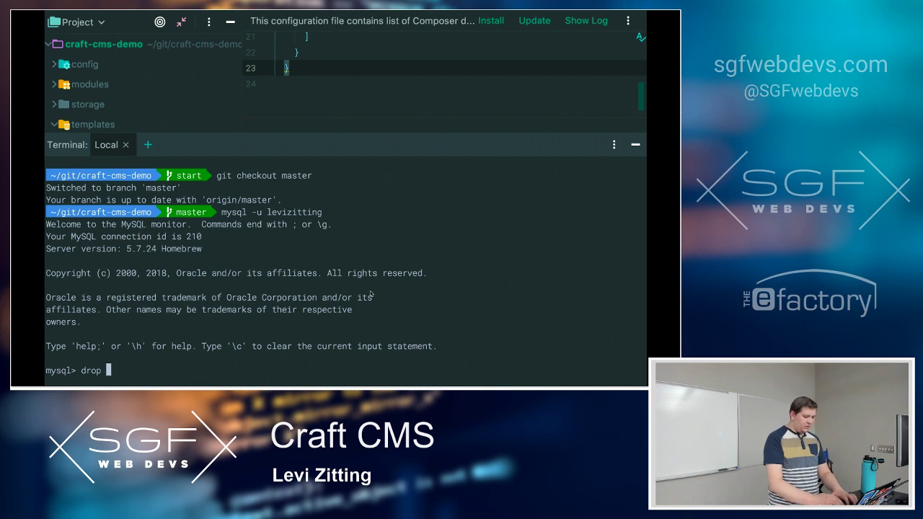
text( database craftdemo; creat)
key(BackSpace)
key(BackSpace)
text(ate database craftdemo; exit;)
key(Return)
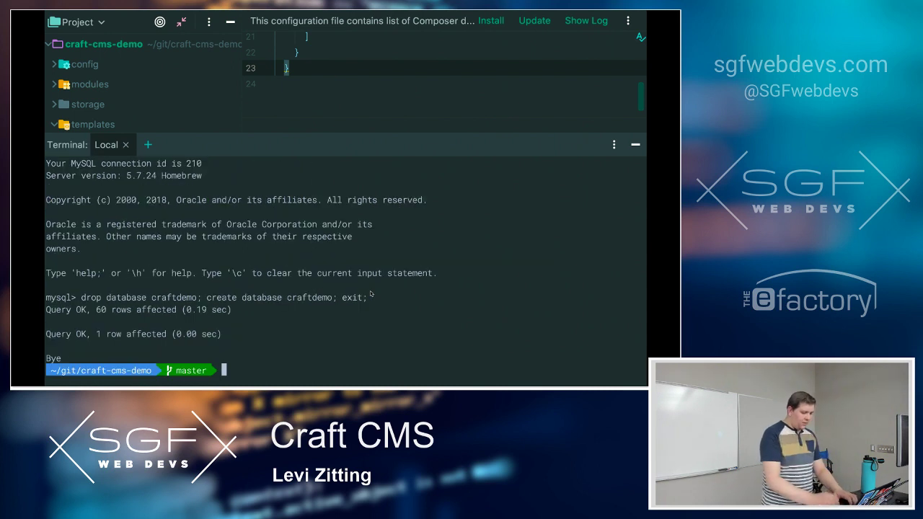
Import dump.sql into the craftdemo database with the mysql command and the local user name
text(mysql -u levizitting )
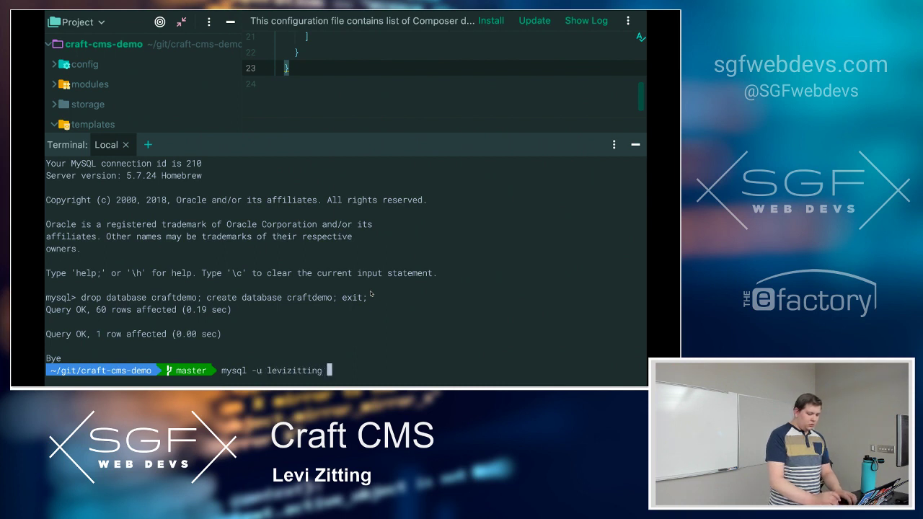
text(< dum)
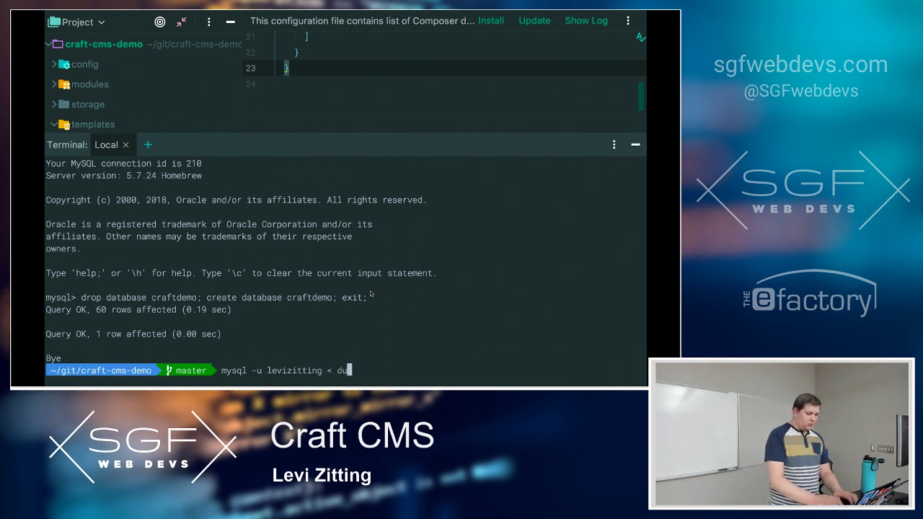
key(BackSpace)
key(BackSpace)
key(BackSpace)
key(BackSpace)
key(BackSpace)
text(craftdemo < l)
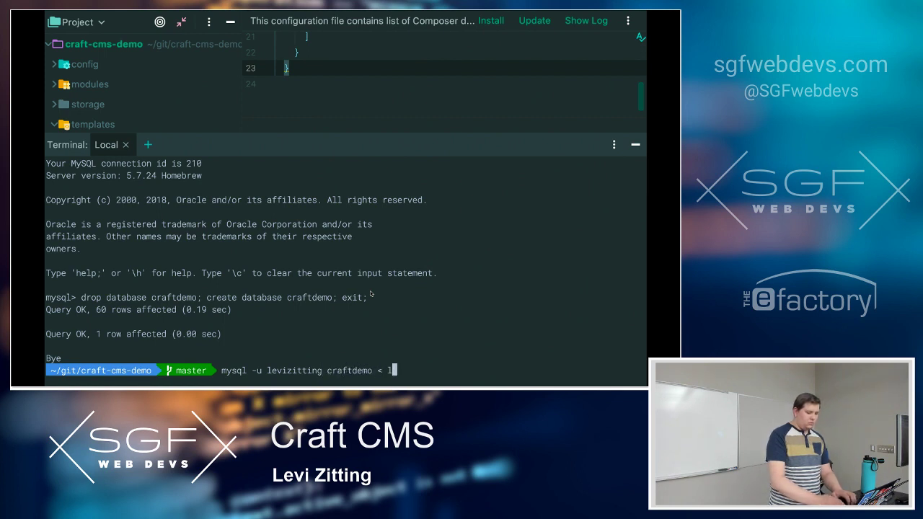
key(BackSpace)
text(dump.sql)
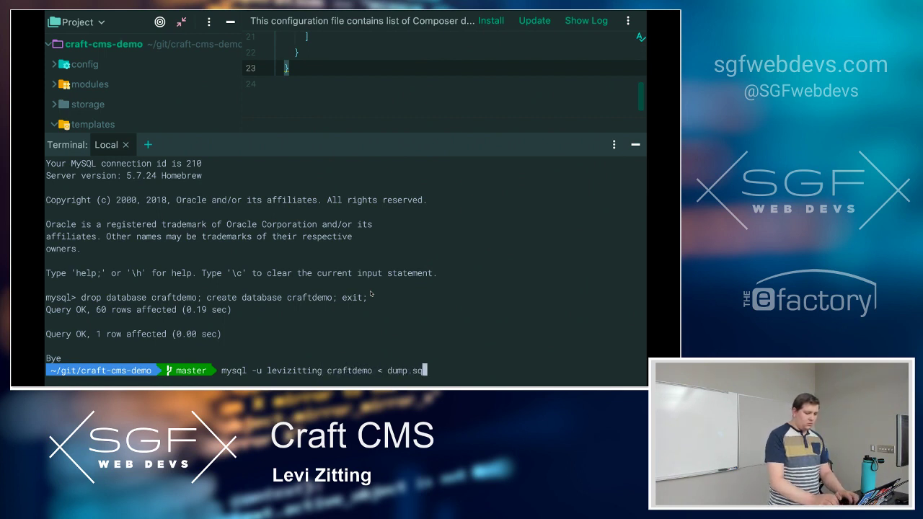
key(Return)
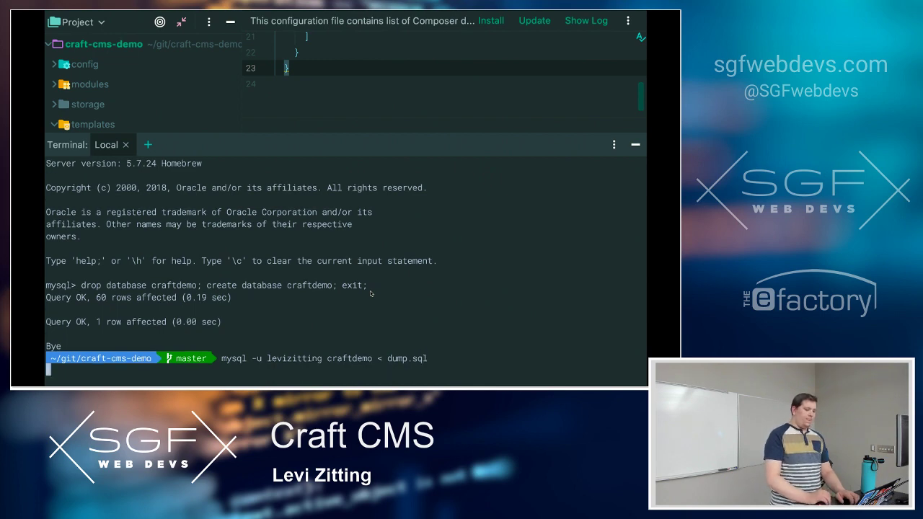
Switch to Chrome and leave the Test entry for the Dashboard, discarding its unsaved changes
key(super+Tab)
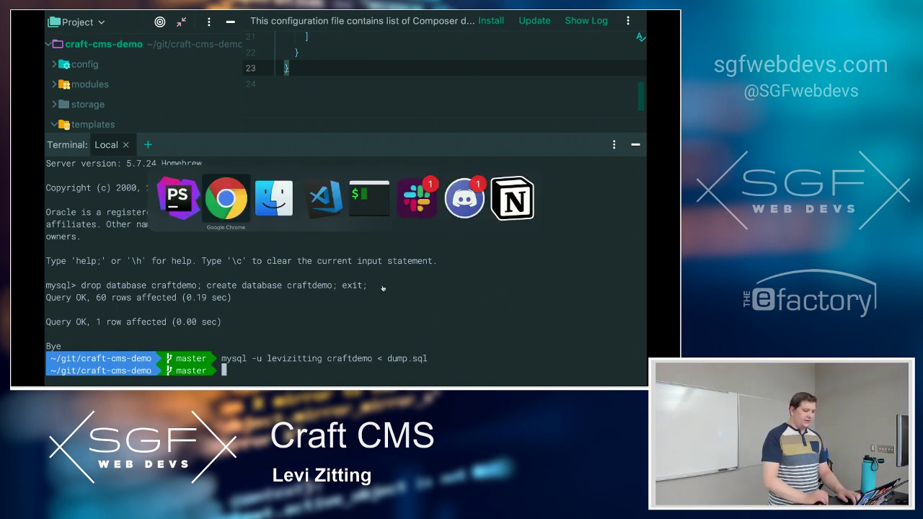
key(super+r)
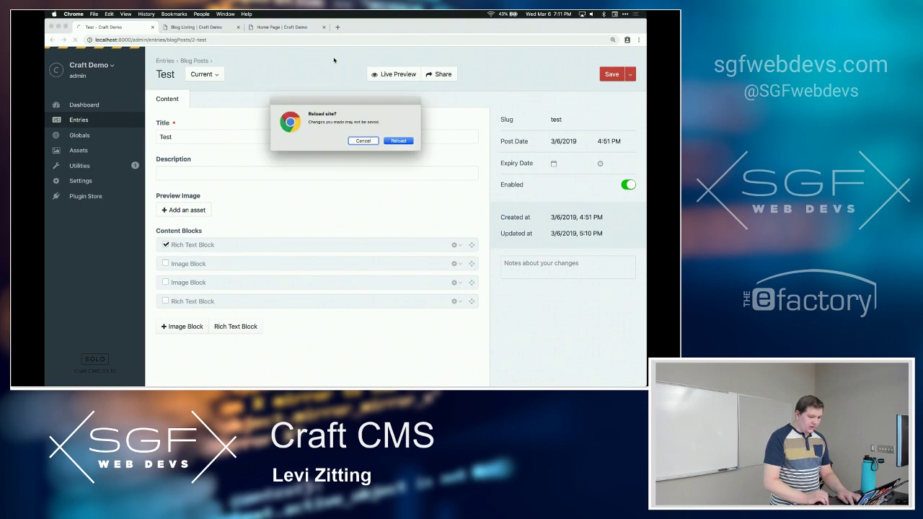
click(371, 143)
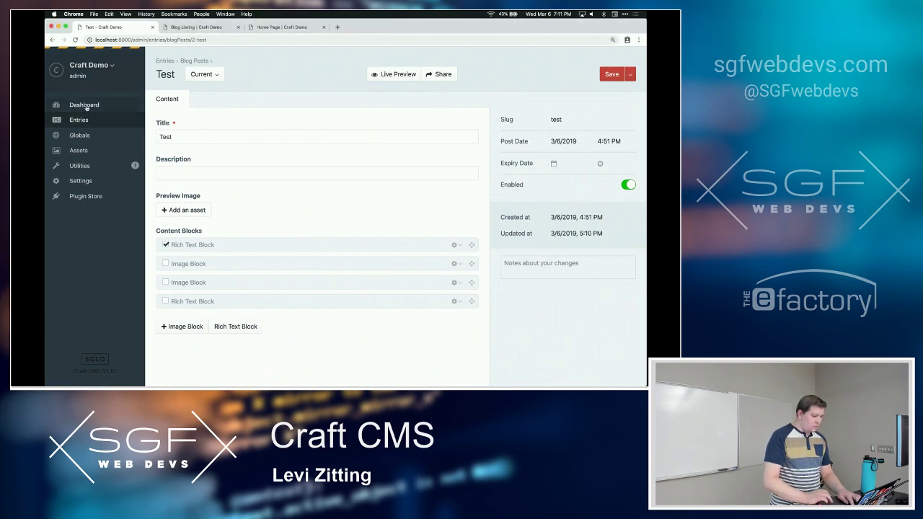
click(85, 108)
click(404, 143)
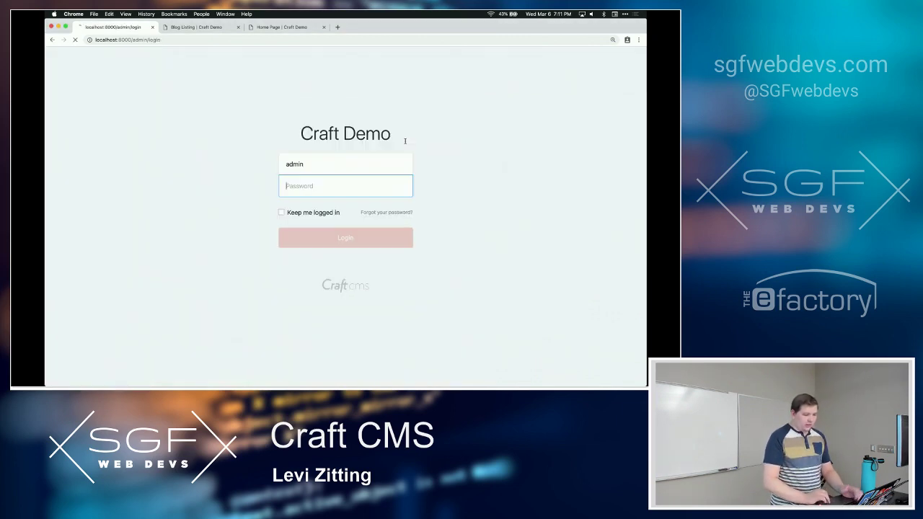
Enter the admin account's password and log in to the Craft Demo control panel
text(••)
key(BackSpace)
key(BackSpace)
text(•••••••)
key(Return)
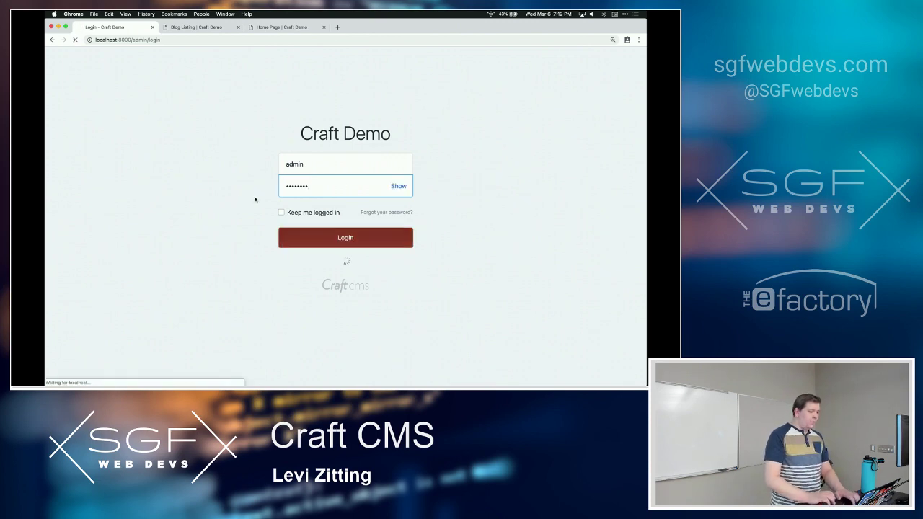
Open the Home Page entry and examine its Slider, Image Callout Set and Two Column Callout content
click(78, 121)
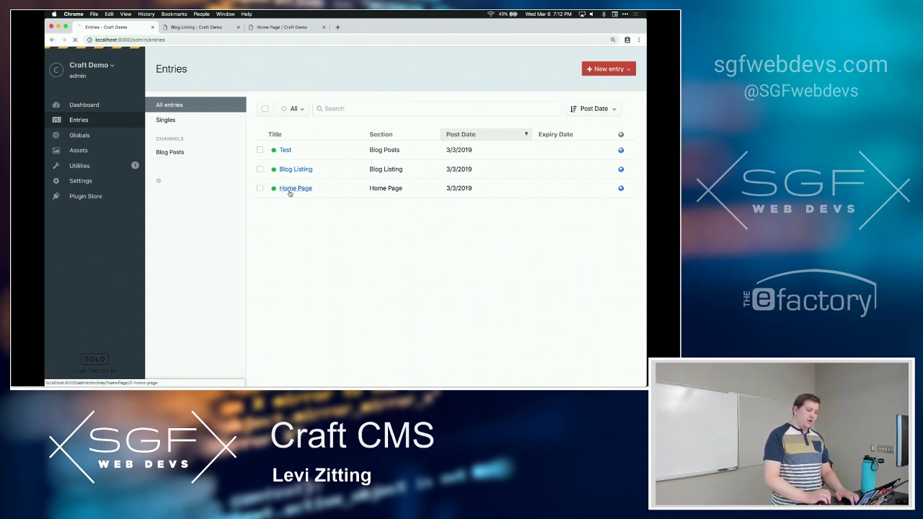
click(294, 189)
scroll(213, 182, down, 5)
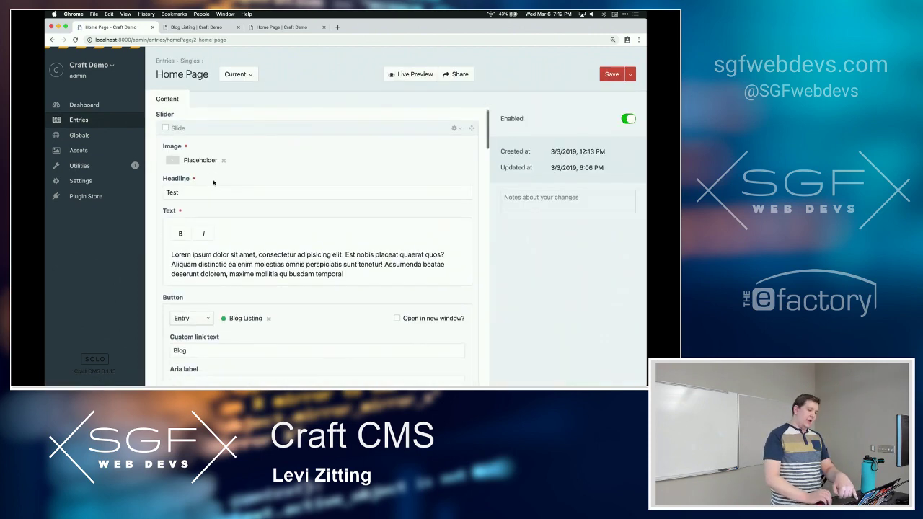
scroll(214, 182, down, 10)
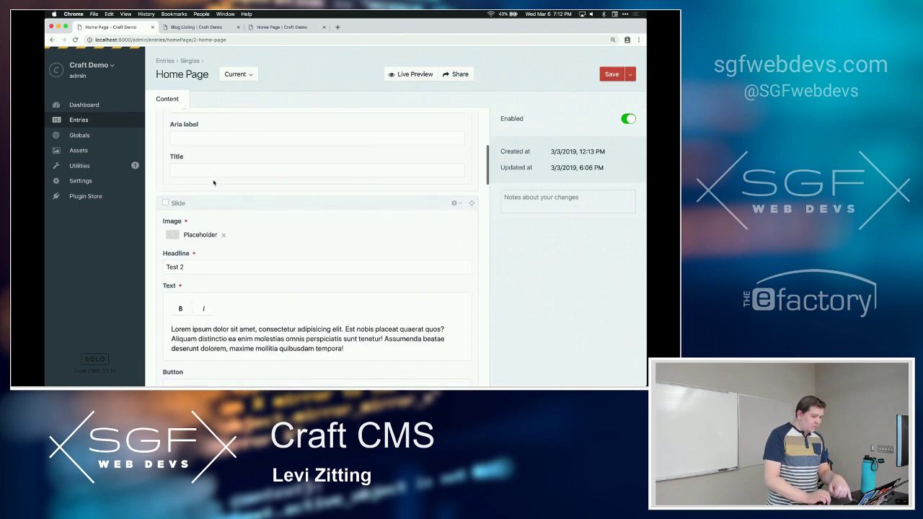
scroll(213, 180, down, 5)
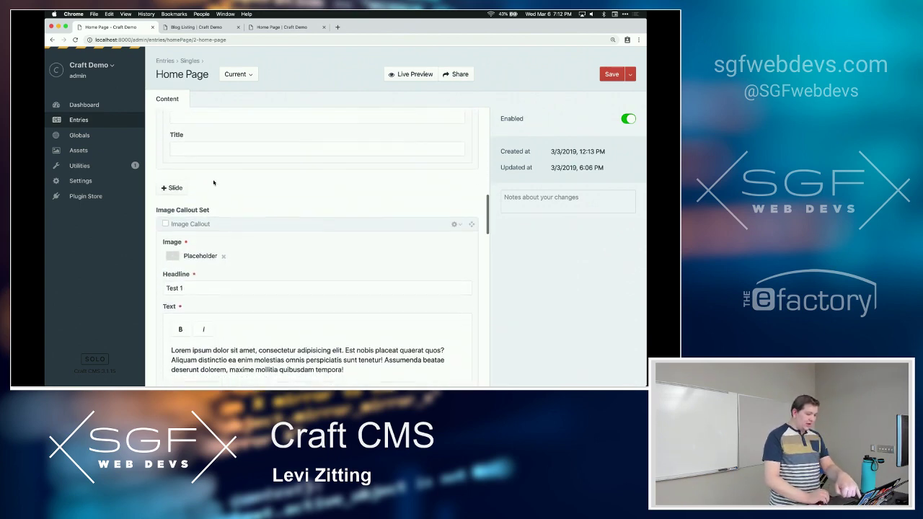
scroll(213, 182, down, 15)
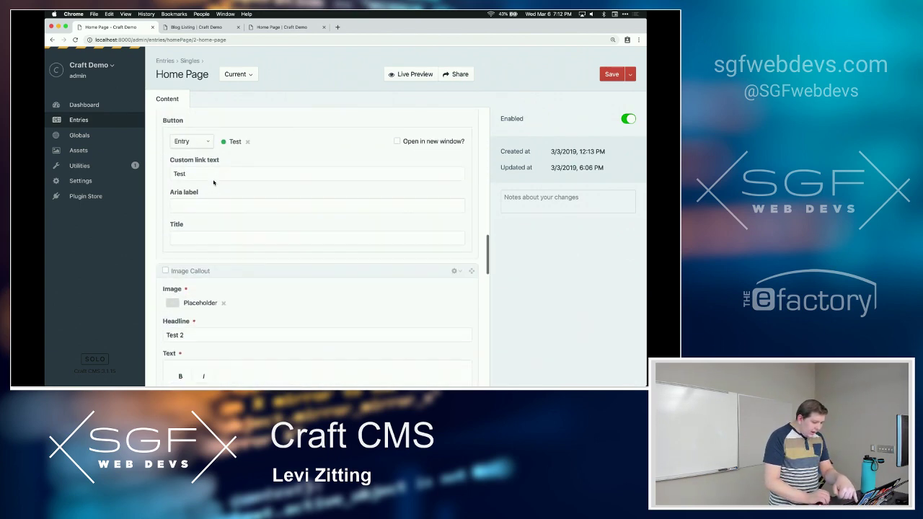
scroll(213, 182, down, 15)
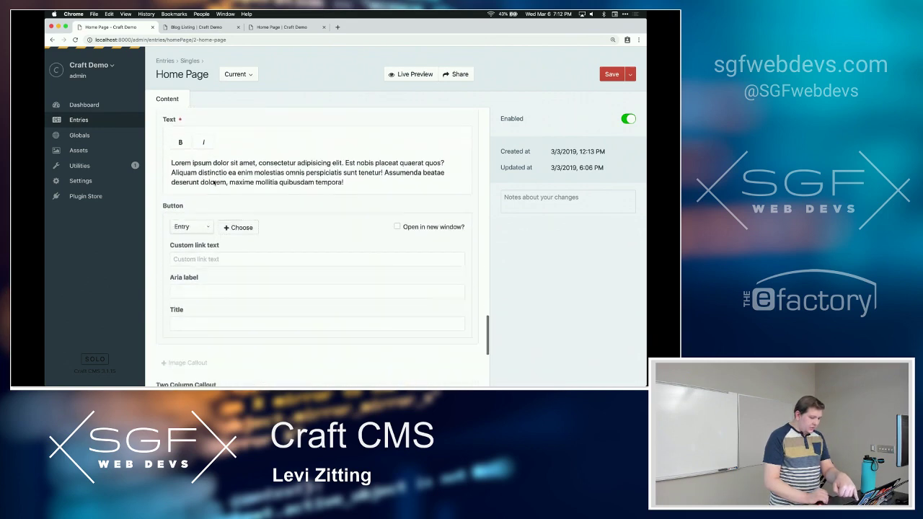
scroll(213, 182, down, 1)
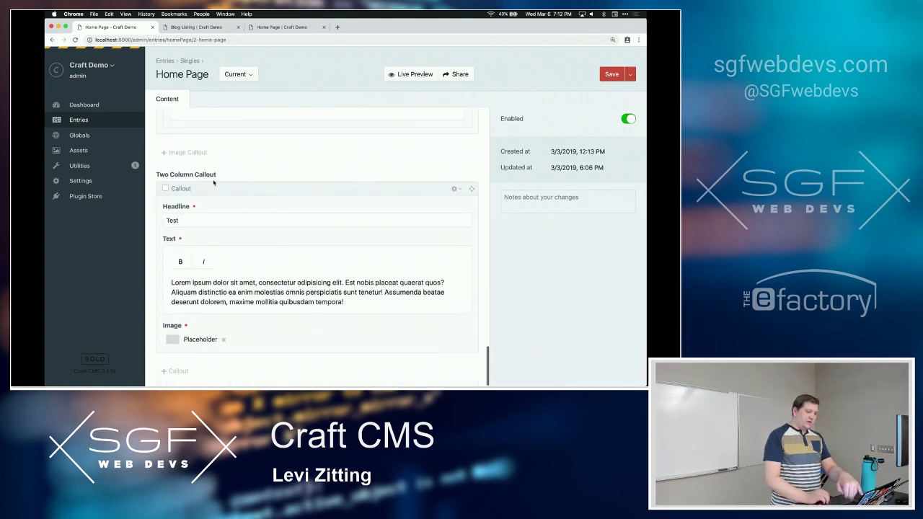
Open the Craft Demo site's home page from the blog listing and examine its slider and callouts
click(180, 29)
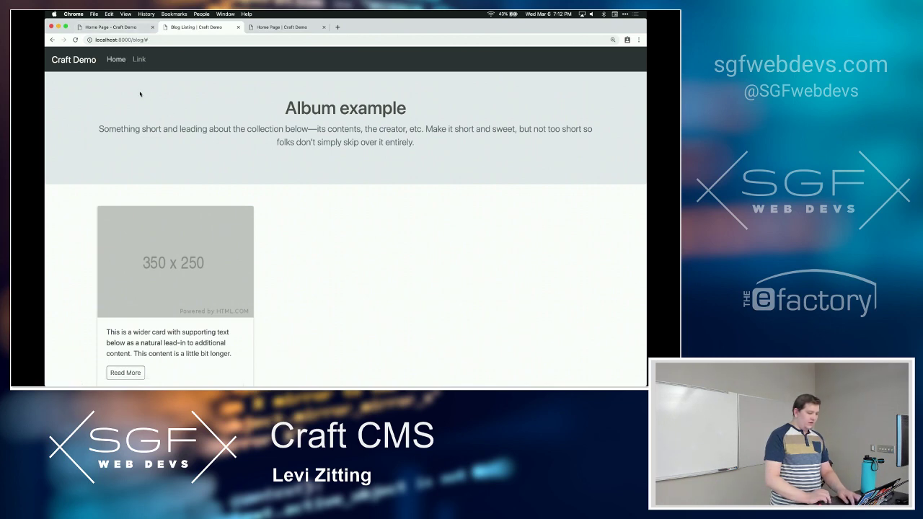
click(71, 59)
scroll(212, 179, down, 5)
scroll(213, 175, up, 2)
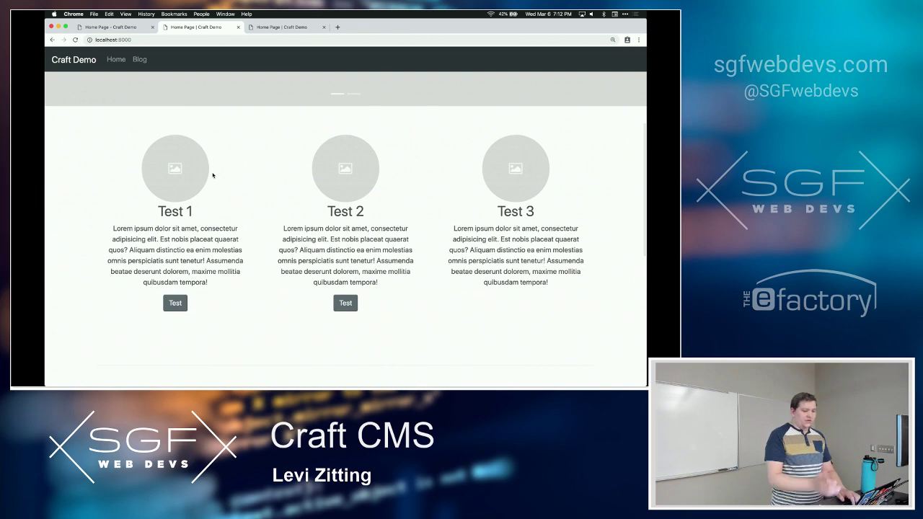
scroll(261, 263, up, 5)
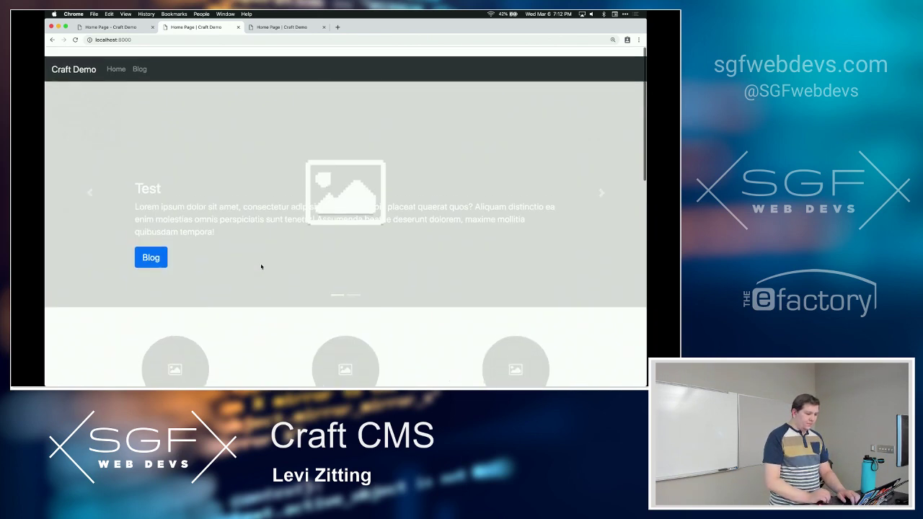
key(ctrl+Right)
key(ctrl+Left)
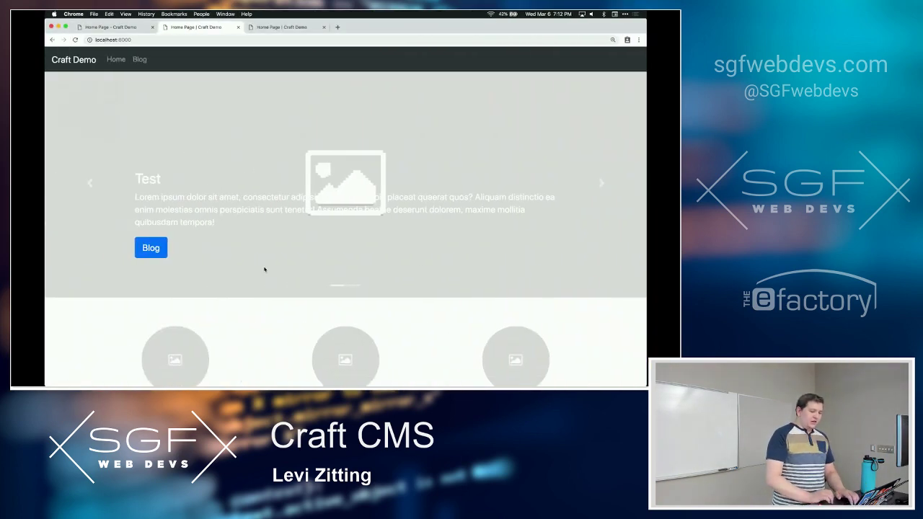
scroll(287, 277, down, 6)
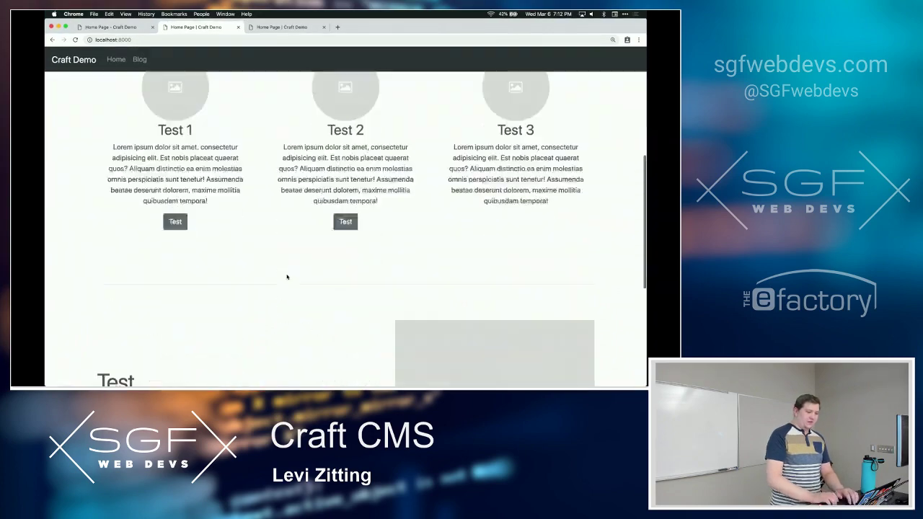
Run "git checkout master" again in the PhpStorm terminal, hide the terminal, and return to the site's home page in Chrome
key(ctrl+Right)
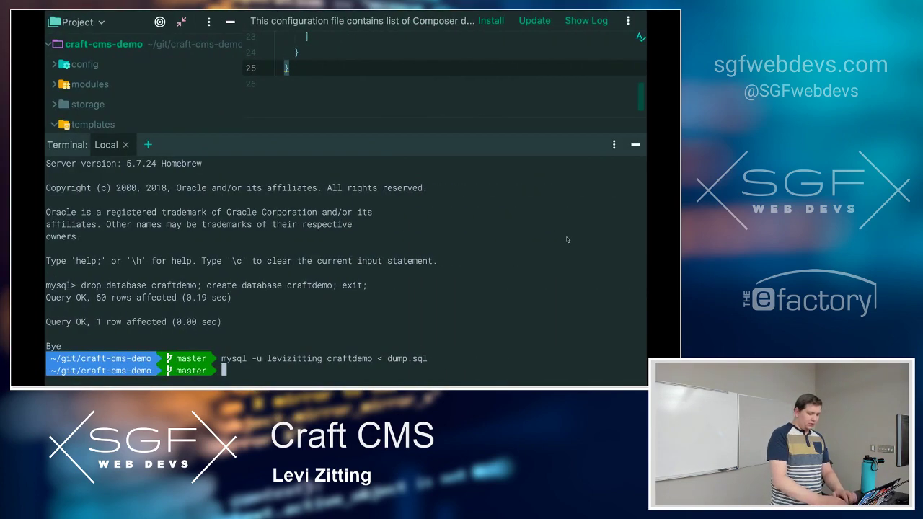
text(git checkout mast)
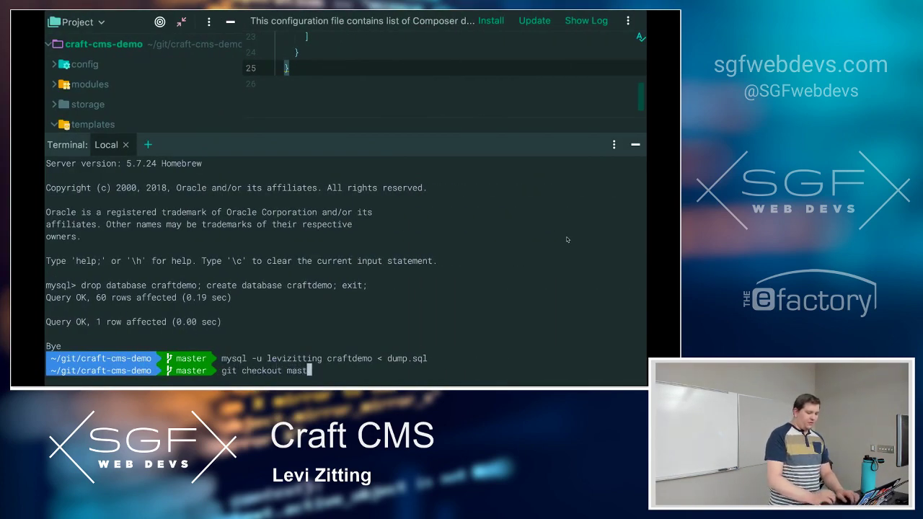
text(er)
key(Return)
click(635, 144)
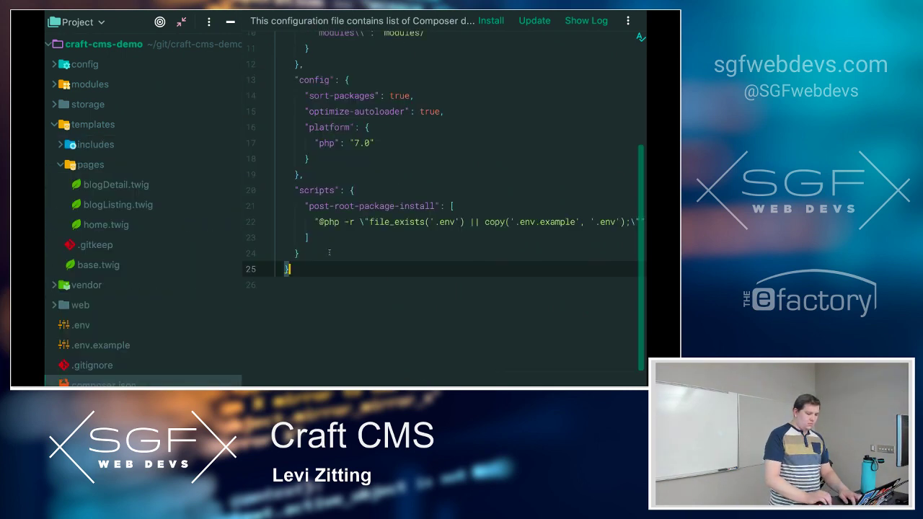
key(ctrl+Left)
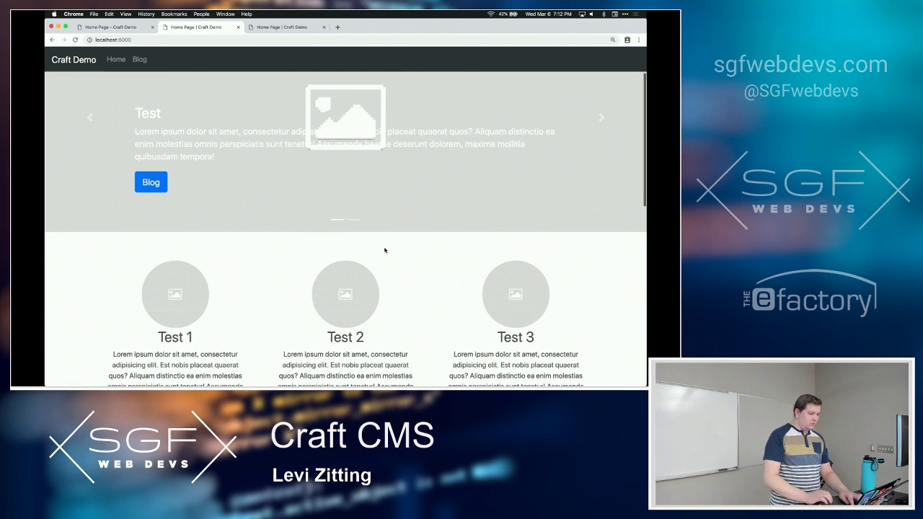
Switch to PhpStorm and check out the start branch with "git checkout start" in the terminal
key(ctrl+Right)
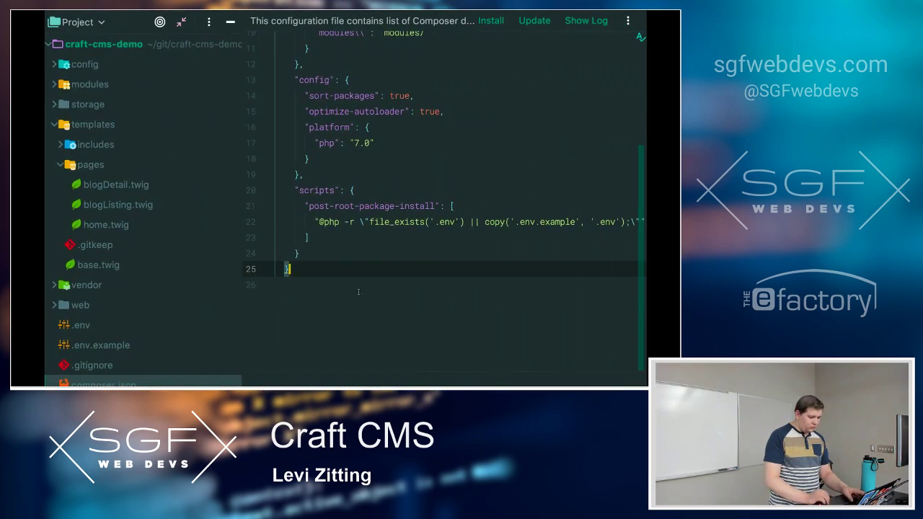
key(alt+F12)
text(git check)
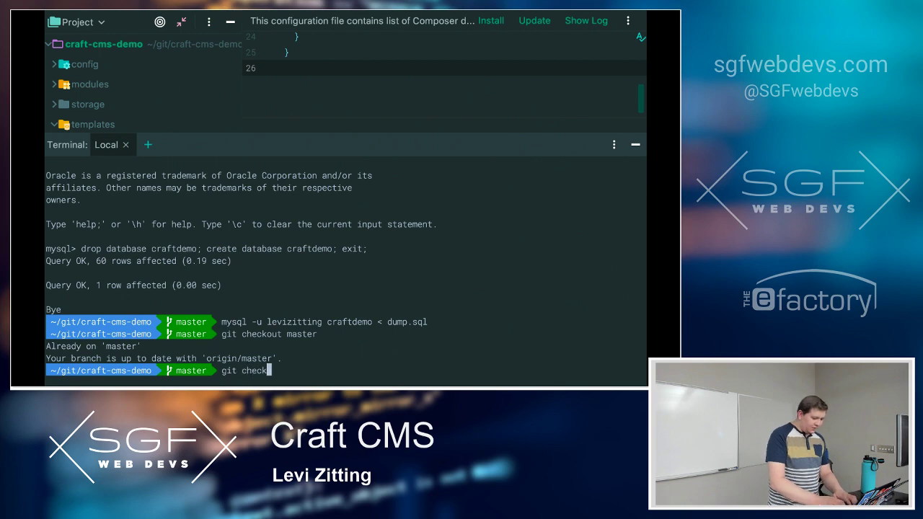
text(out st)
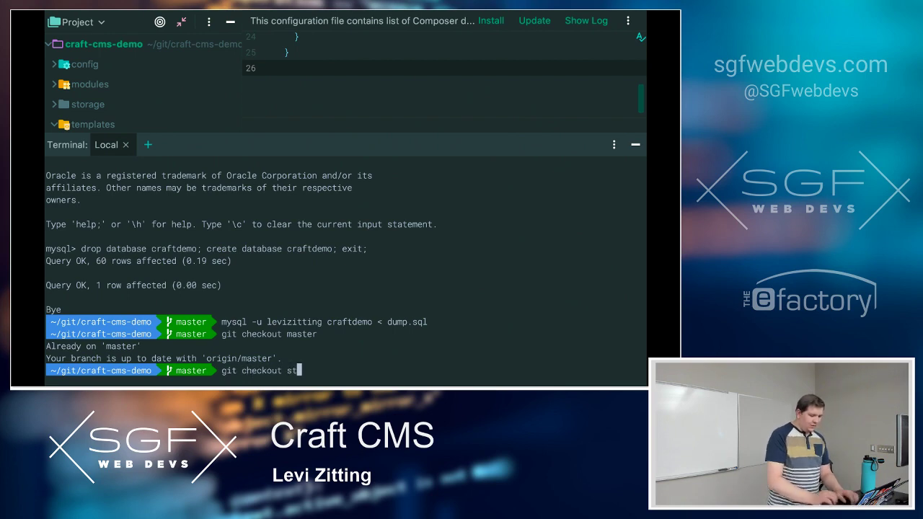
text(art)
key(Return)
Return to Chrome, reload the Craft Demo home page and examine its slider and callout placeholders
key(ctrl+Left)
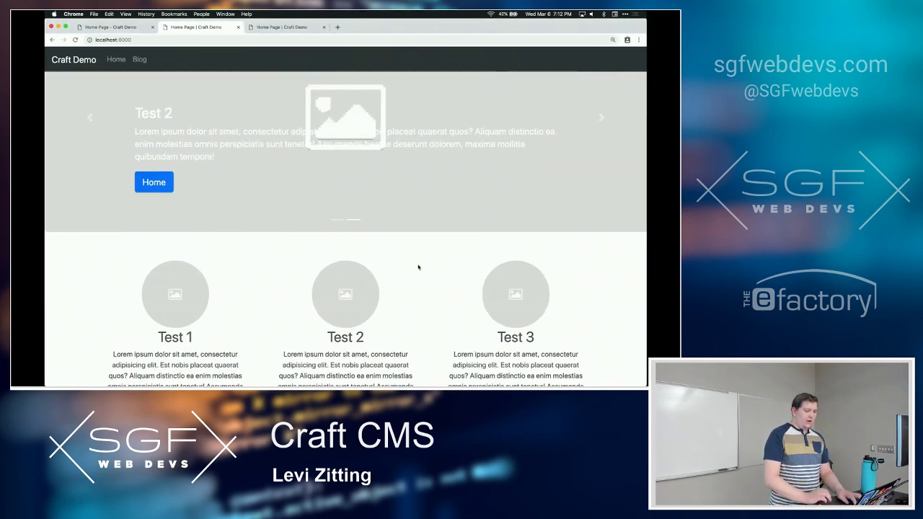
key(super+r)
scroll(418, 268, down, 1)
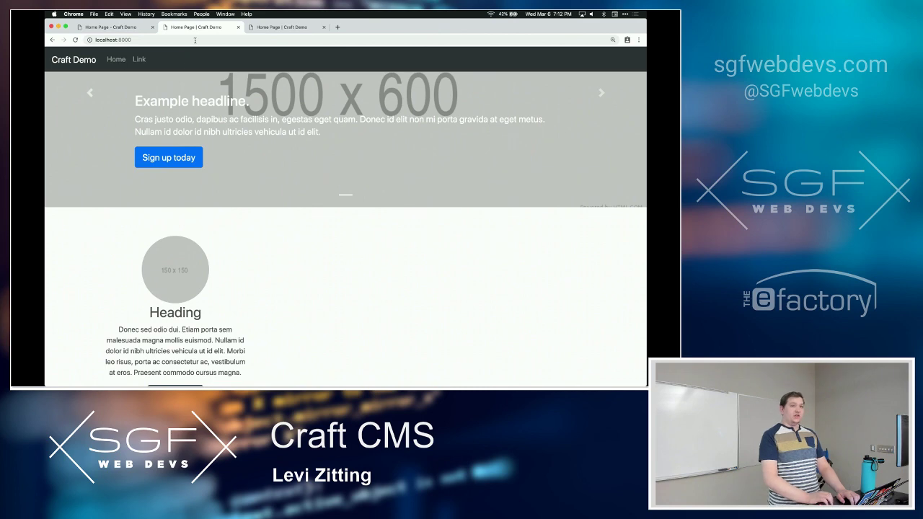
Switch back to PhpStorm, hide the terminal, collapse the pages folder and open templates/base.twig
key(super+Tab)
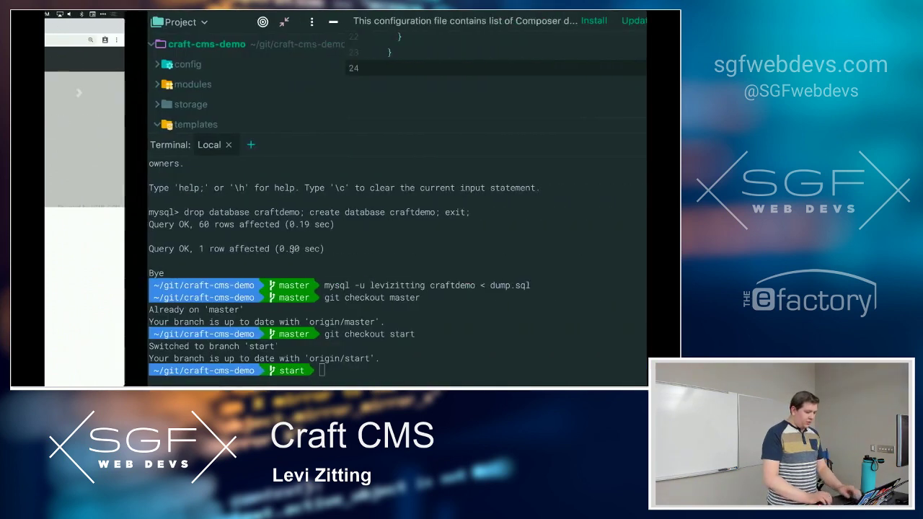
key(alt+F12)
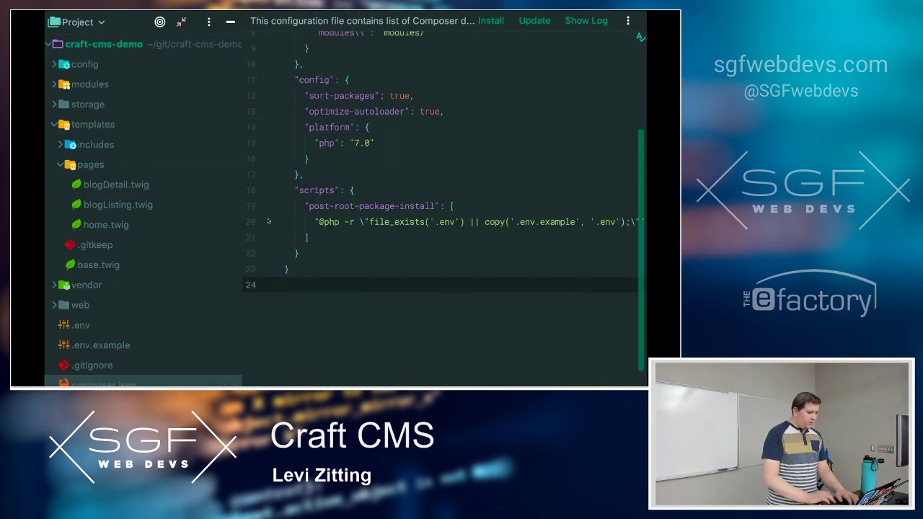
click(60, 164)
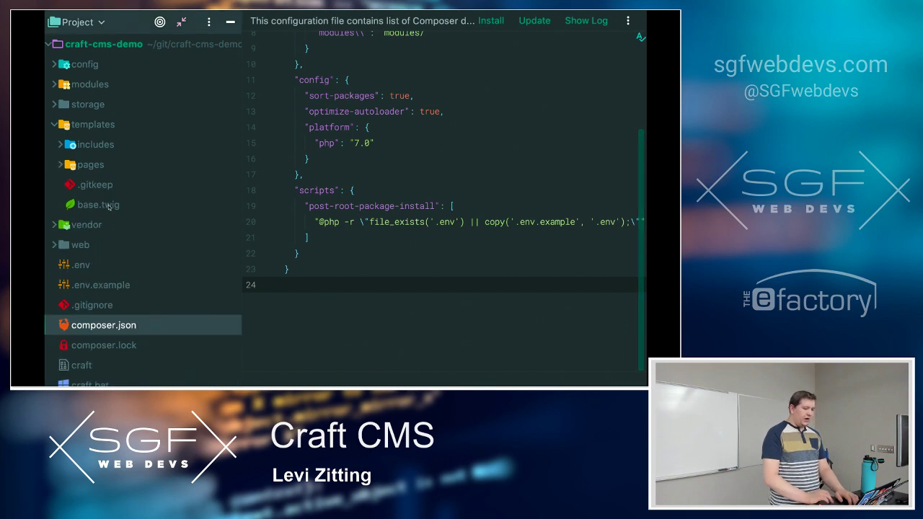
double_click(108, 206)
Examine the head of base.twig, highlighting the conditional entry and site name title and the two stylesheet links
scroll(394, 228, up, 3)
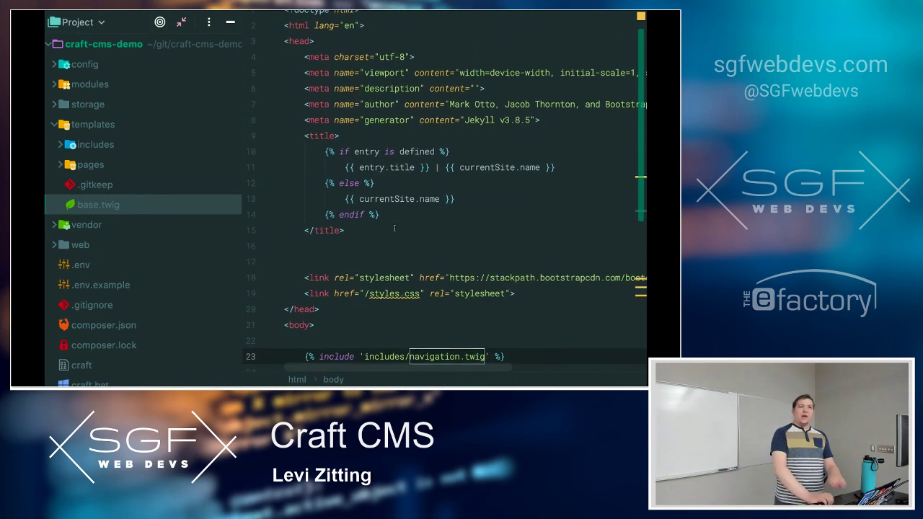
scroll(394, 228, up, 1)
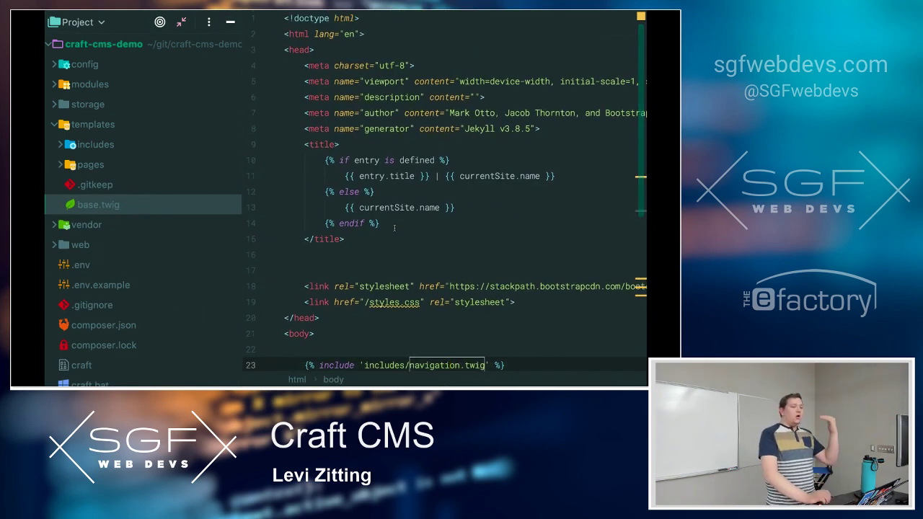
scroll(394, 228, down, 2)
scroll(395, 227, up, 2)
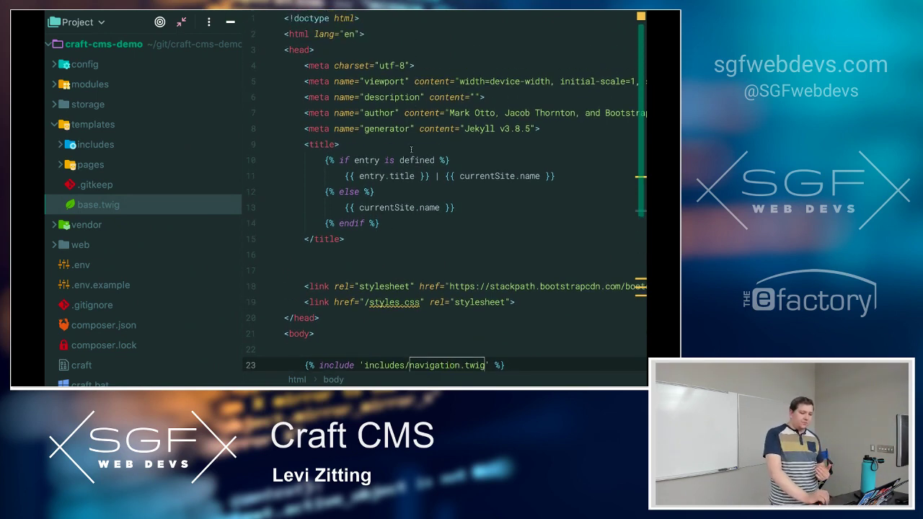
scroll(411, 149, down, 2)
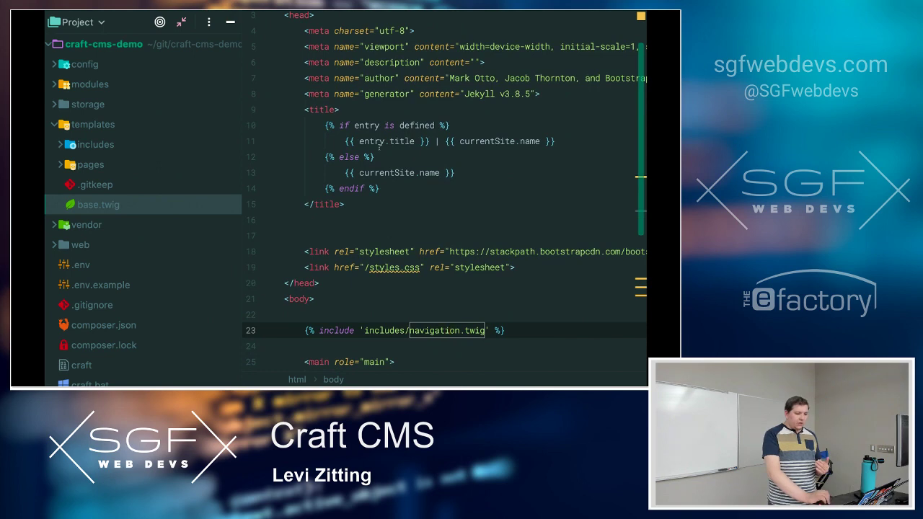
drag(364, 126, 394, 195)
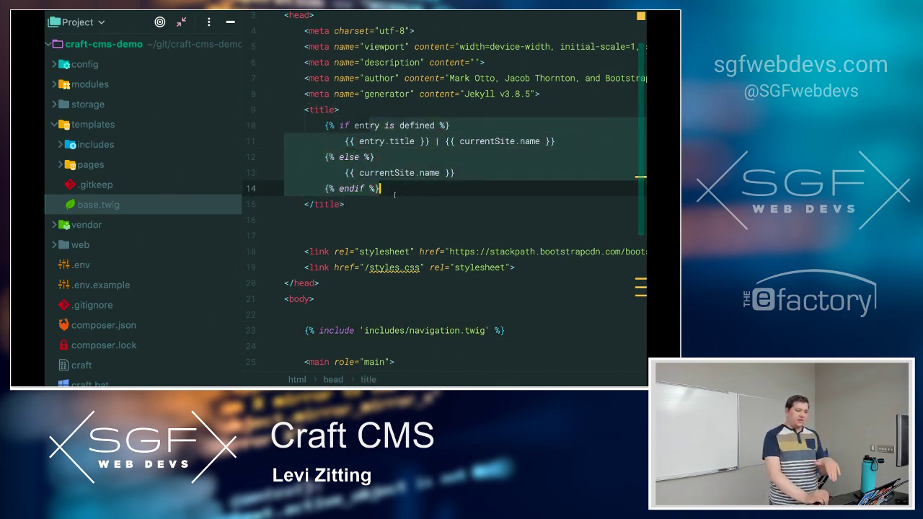
scroll(394, 194, down, 5)
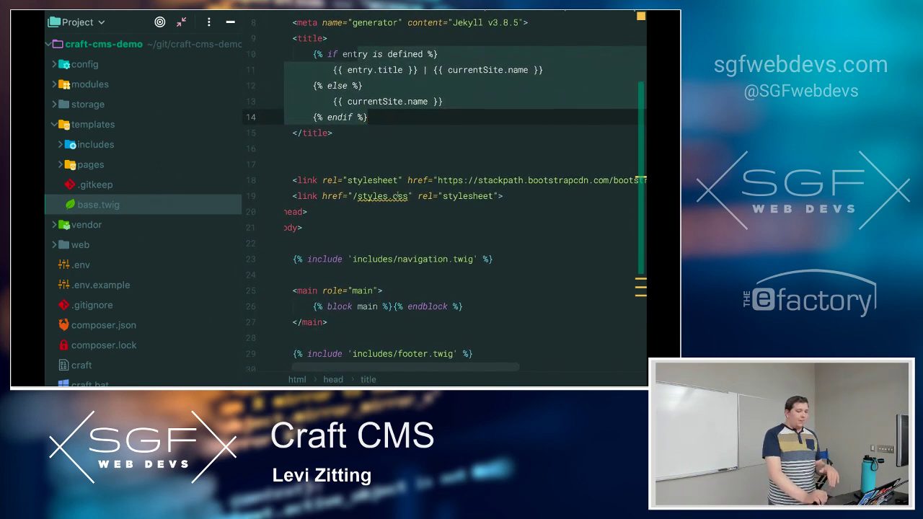
click(473, 180)
click(469, 196)
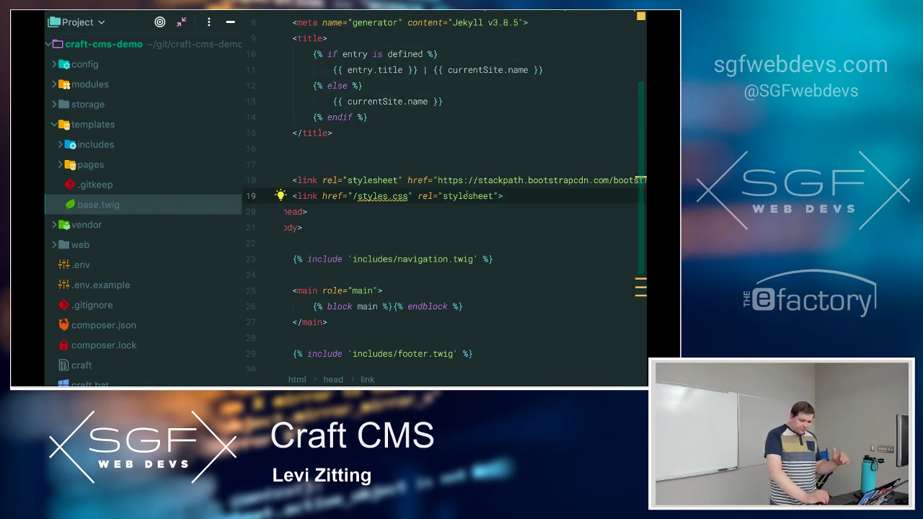
Examine the body of base.twig, highlighting the include of includes/navigation.twig
scroll(468, 196, down, 5)
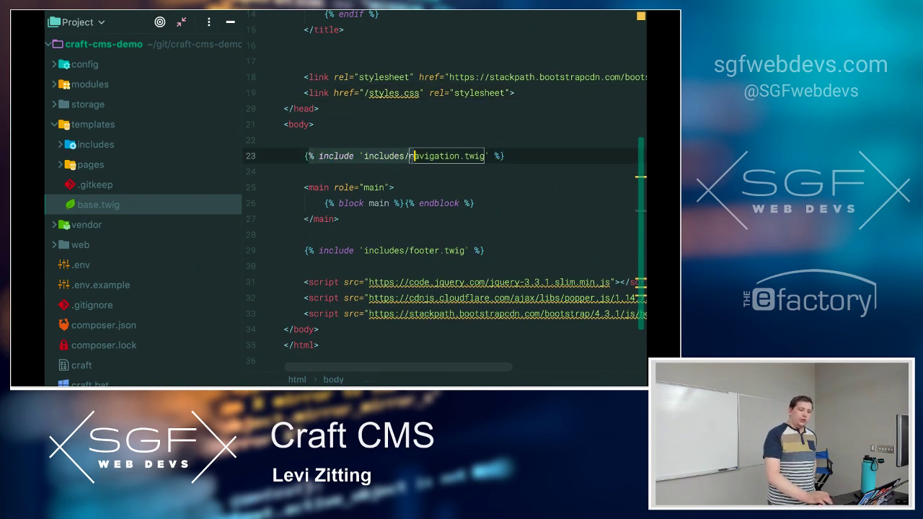
click(507, 156)
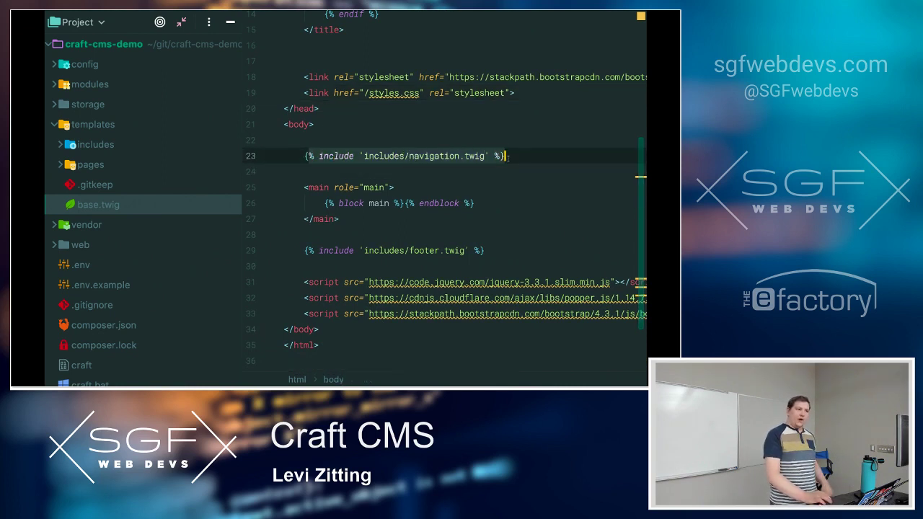
click(494, 171)
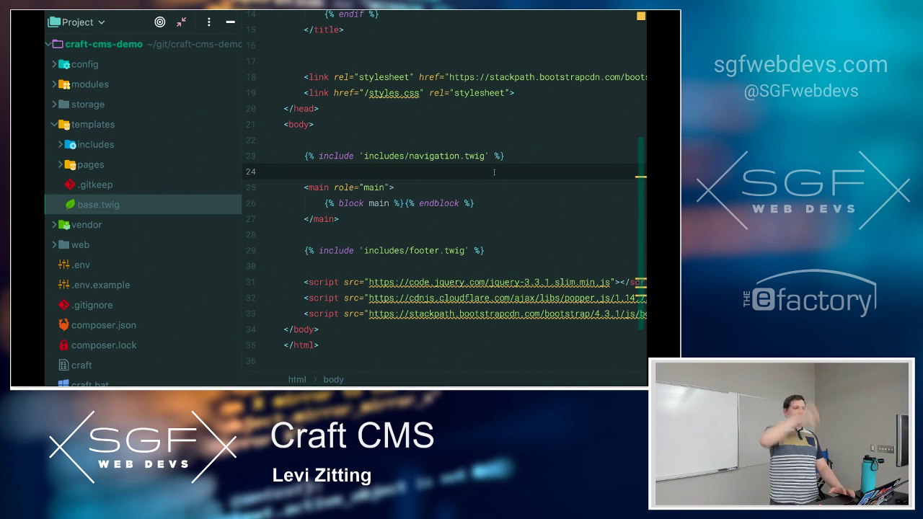